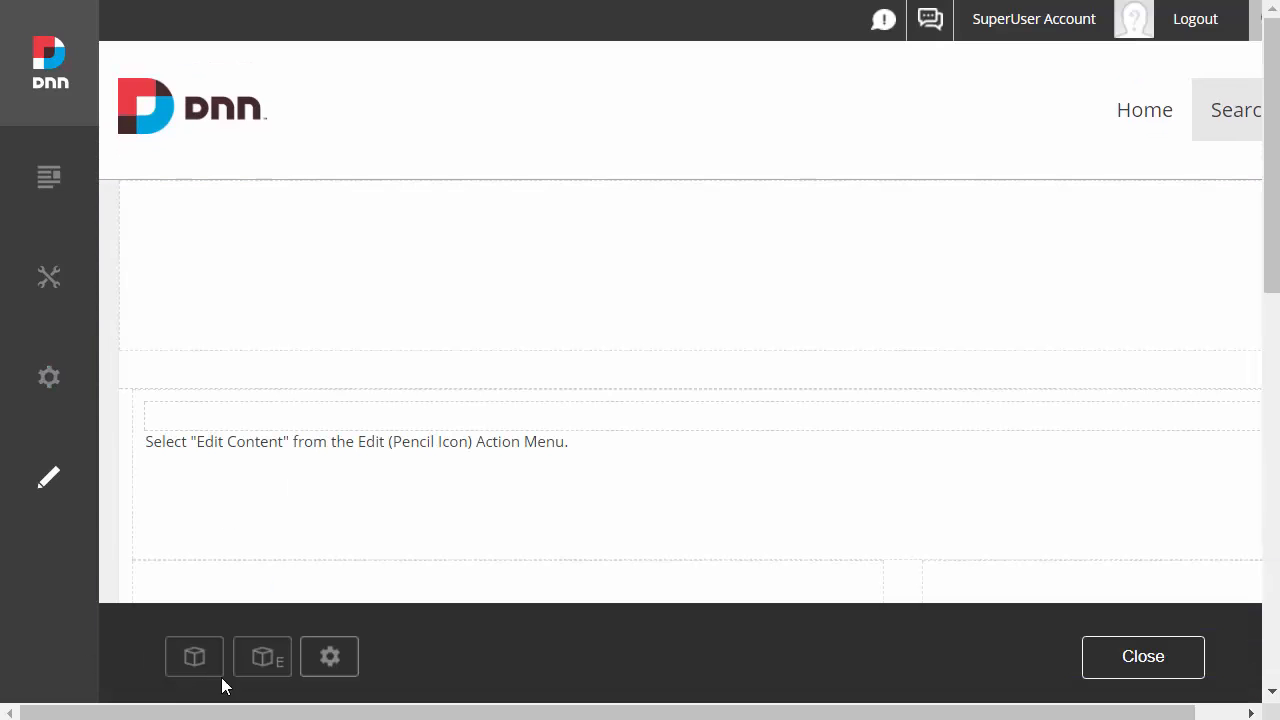
Step: Add an avt.SearchBoost.Input module to the page's header pane and open its full-screen search settings
click(192, 653)
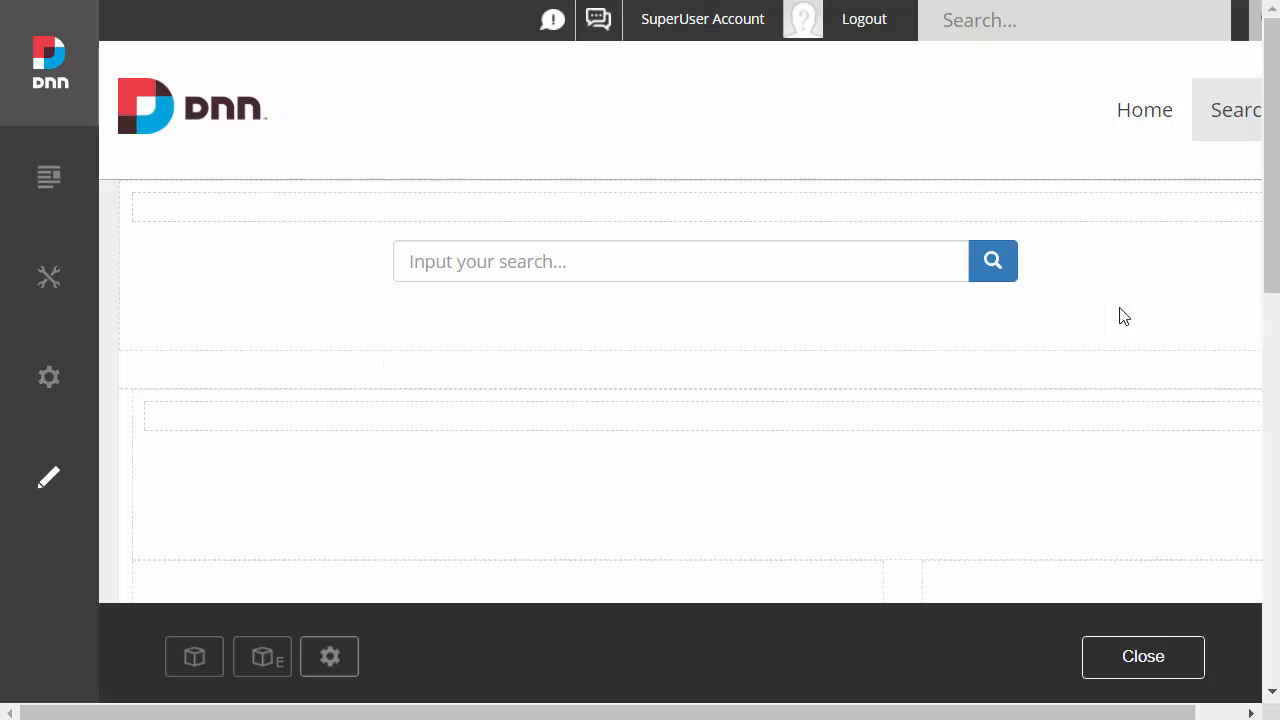
mouse_move(1185, 228)
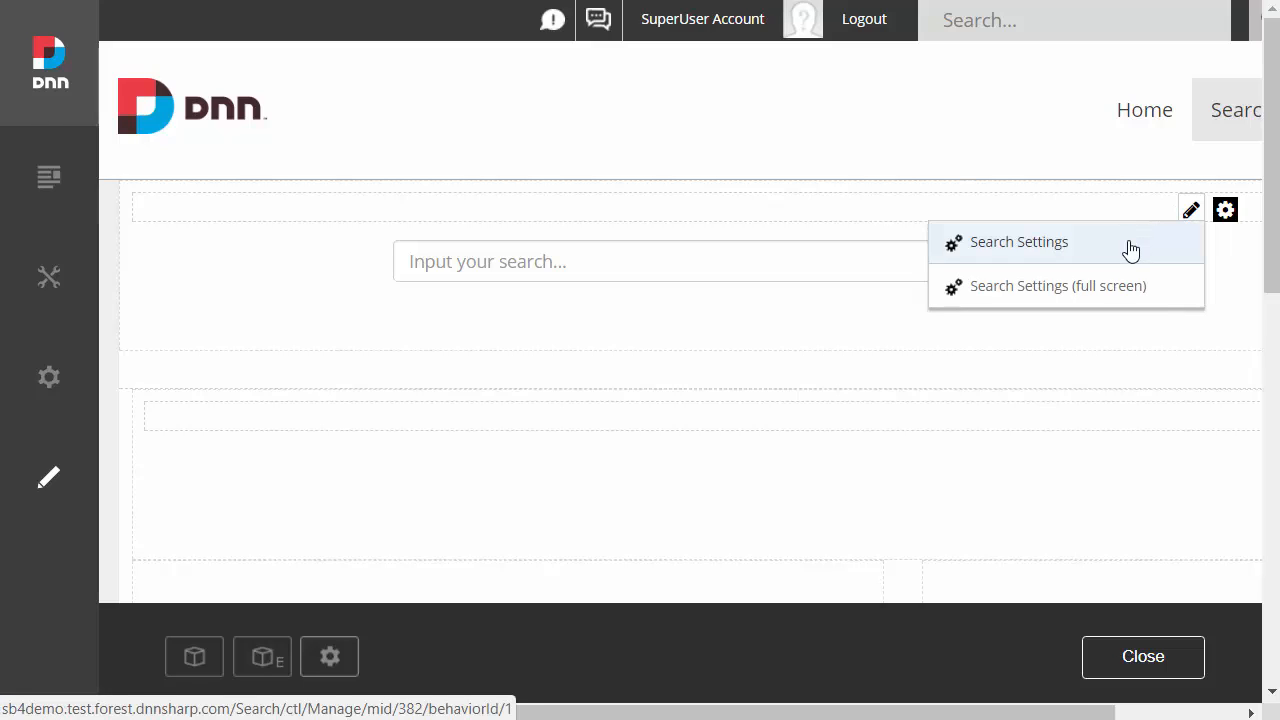
click(1118, 287)
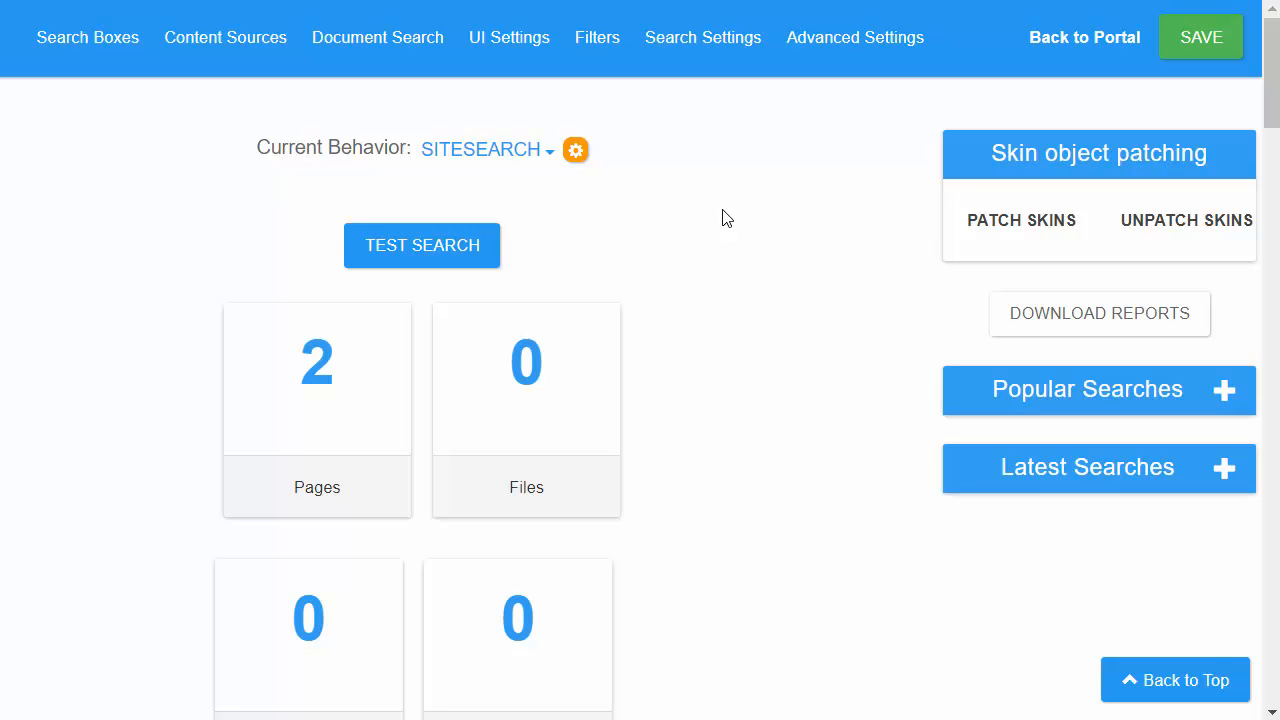
Step: Review the current behavior and its index statistics for pages, files, database entries, URLs and jobs, and return to the portal
click(526, 160)
scroll(729, 240, down, 2)
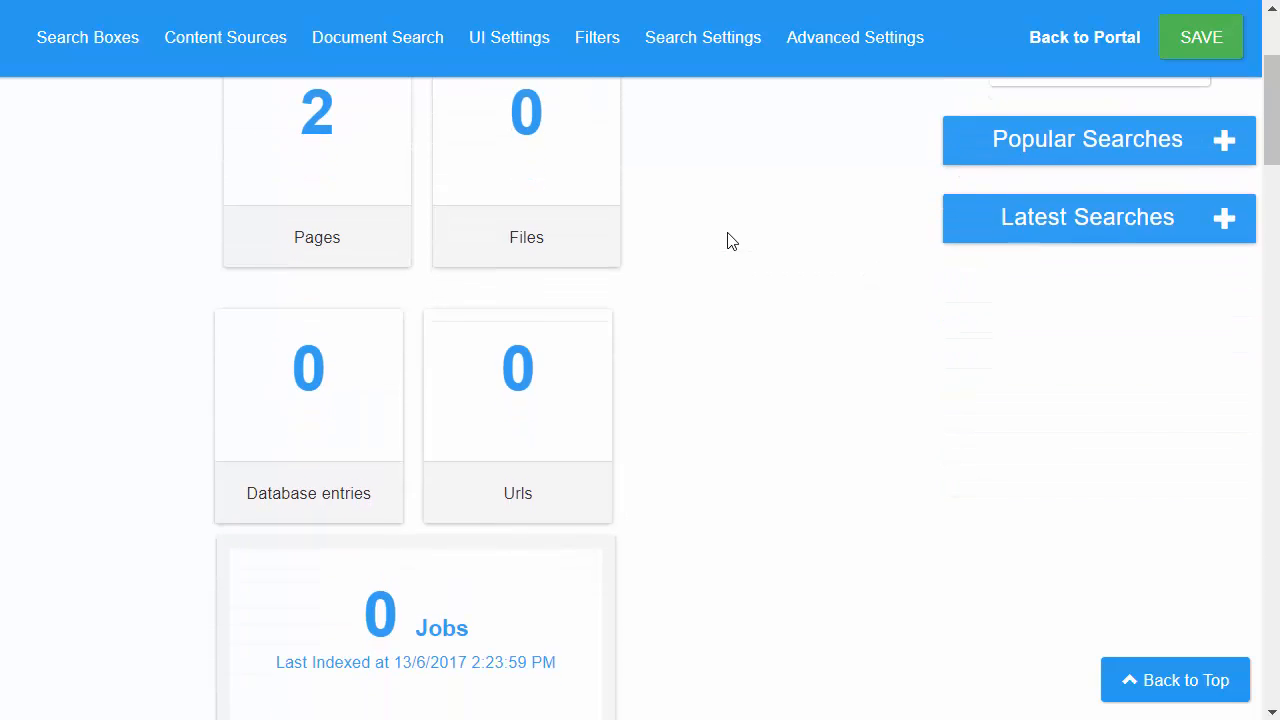
scroll(729, 240, up, 1)
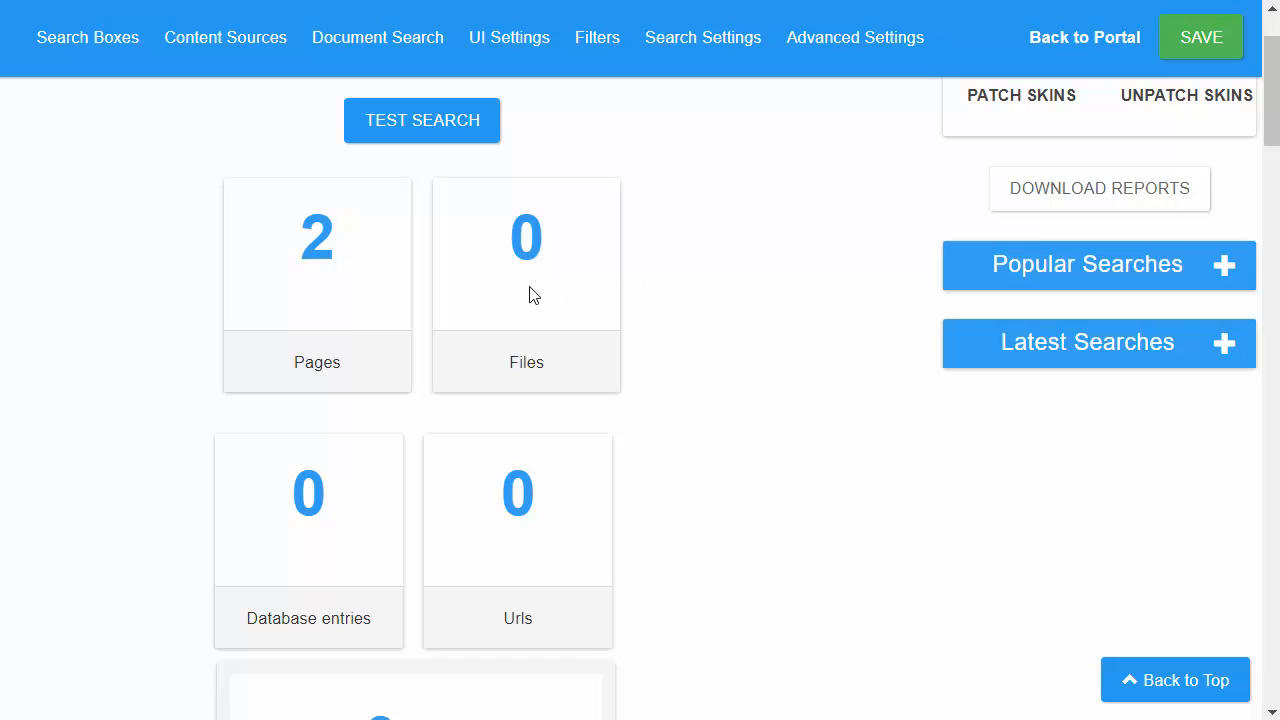
scroll(238, 335, down, 1)
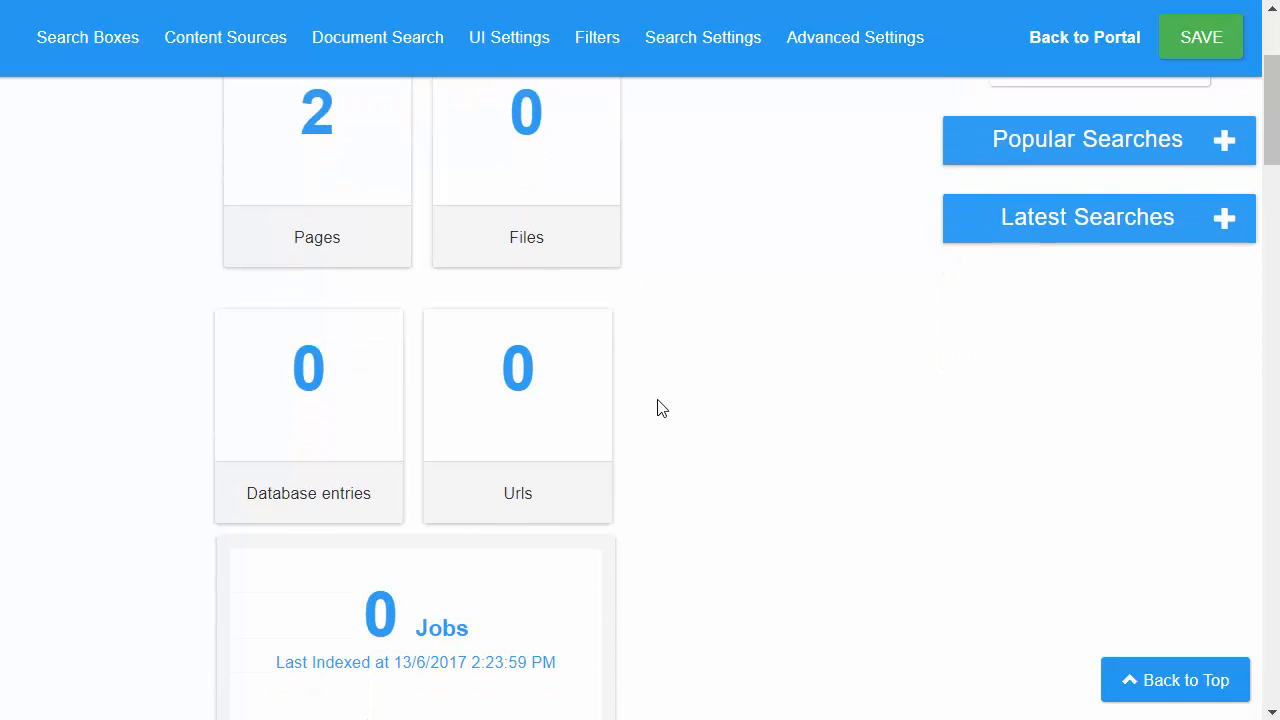
scroll(691, 411, down, 1)
scroll(690, 411, up, 3)
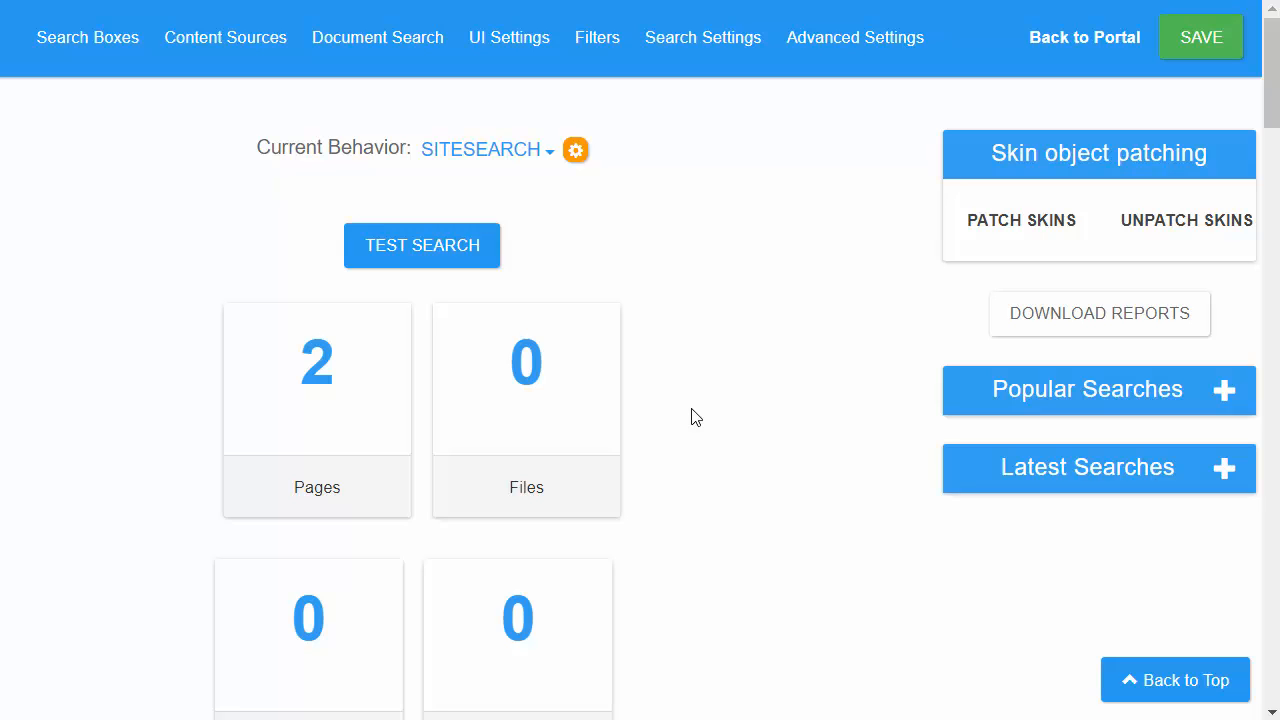
click(1093, 38)
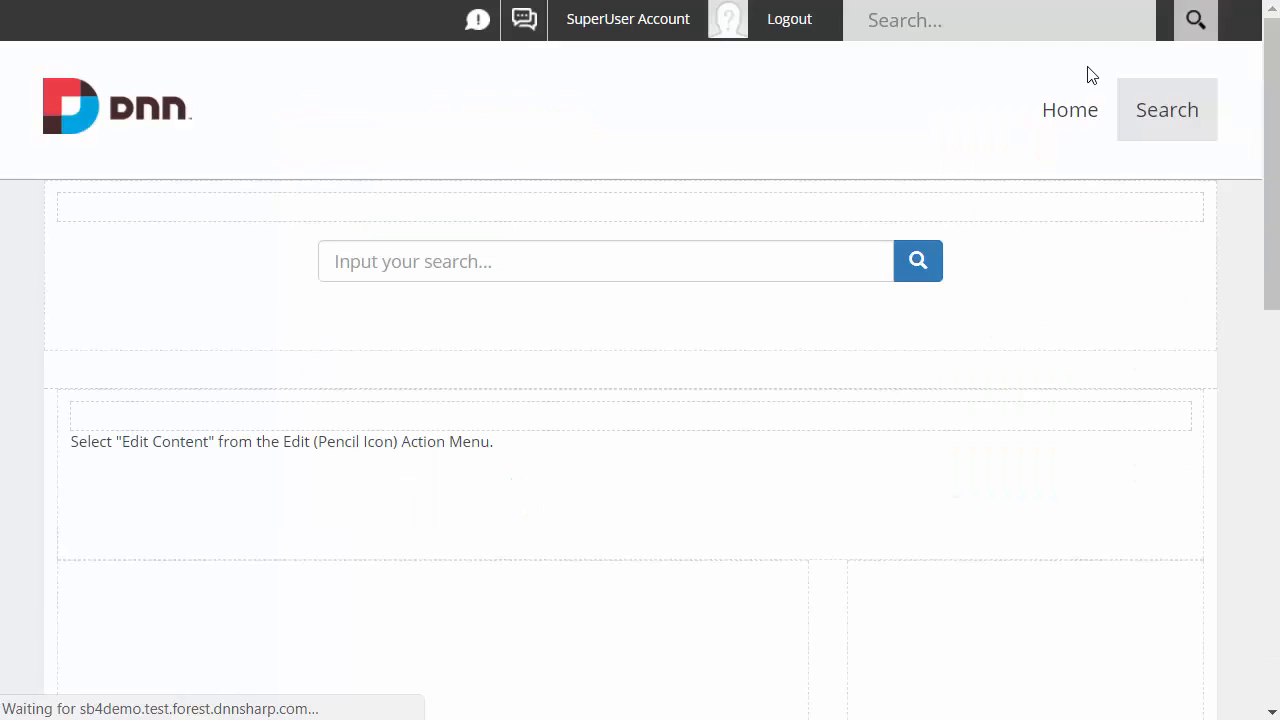
Step: Add another avt.SearchBoost.Input module to the content pane above the text module and open its search settings
click(209, 660)
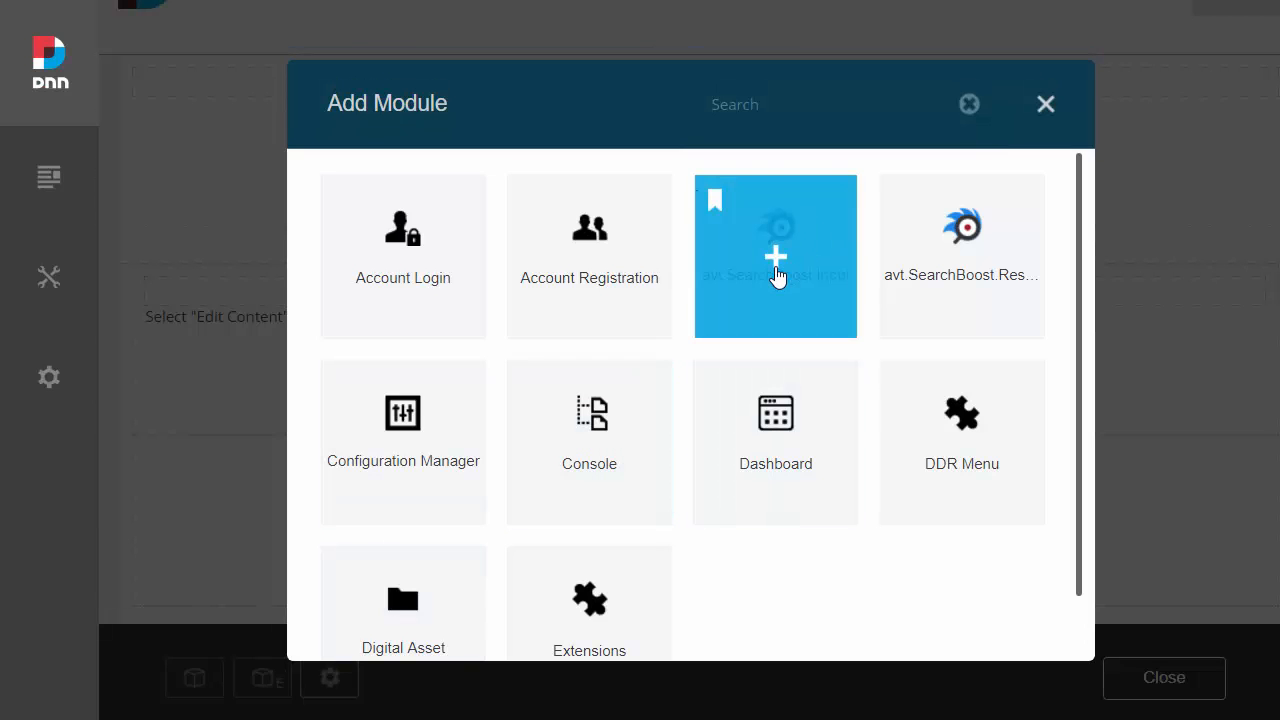
click(776, 274)
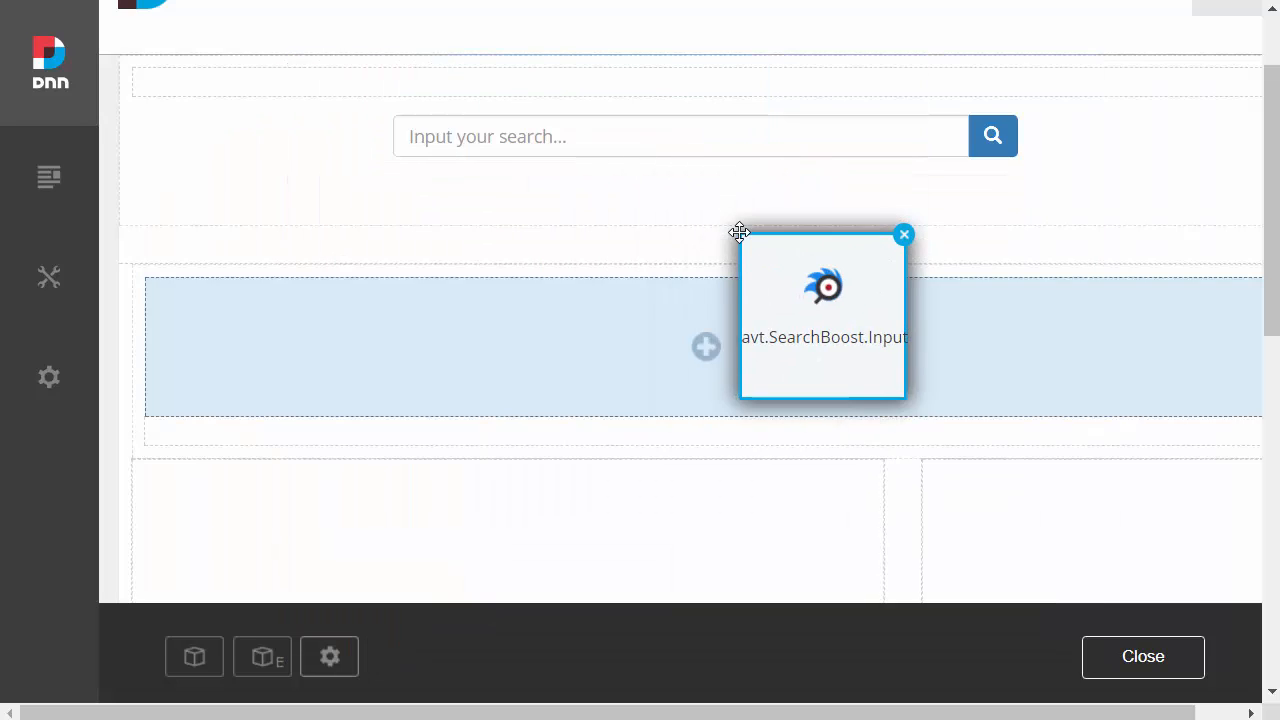
click(789, 371)
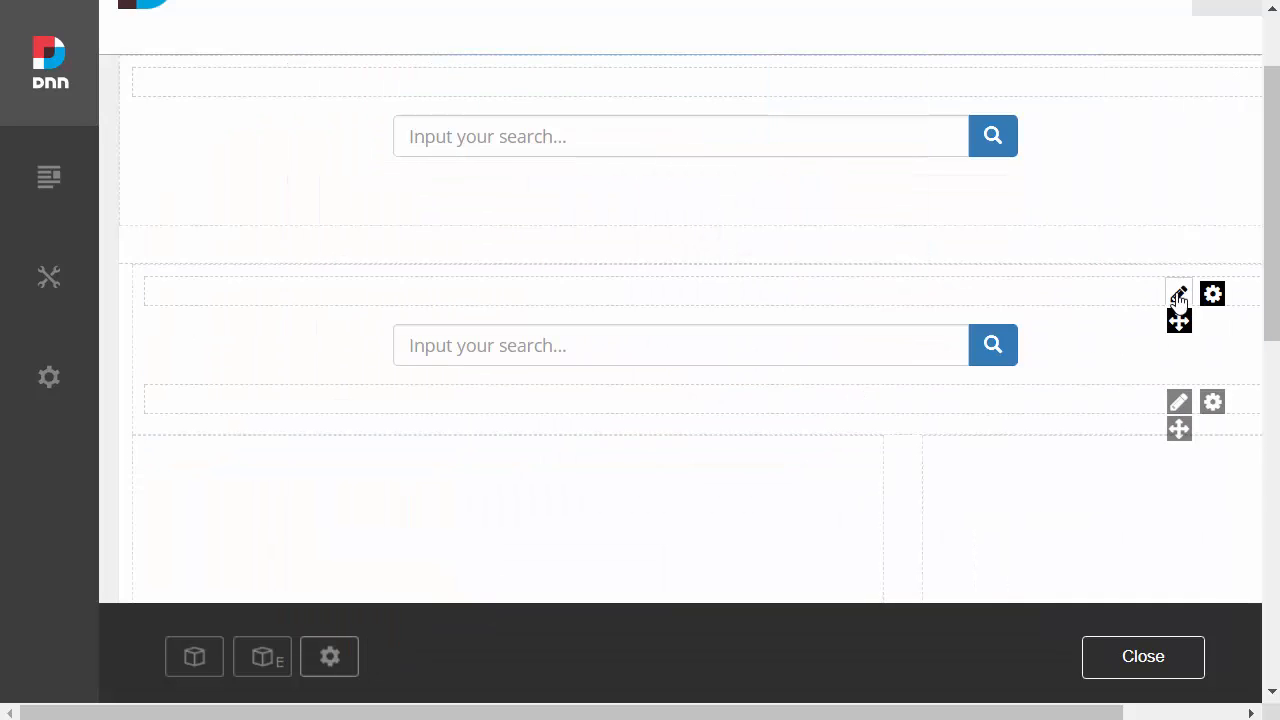
mouse_move(1178, 298)
click(1109, 326)
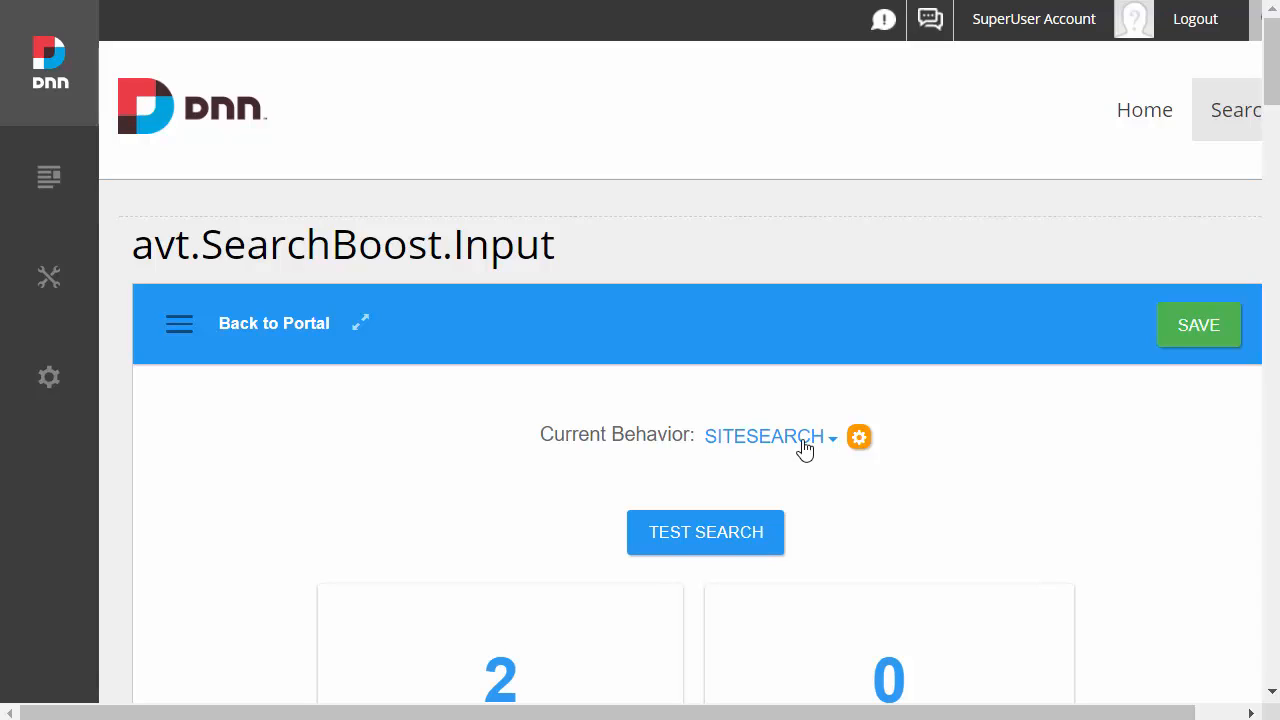
Step: Create a new search behavior named CustomSearch
click(805, 449)
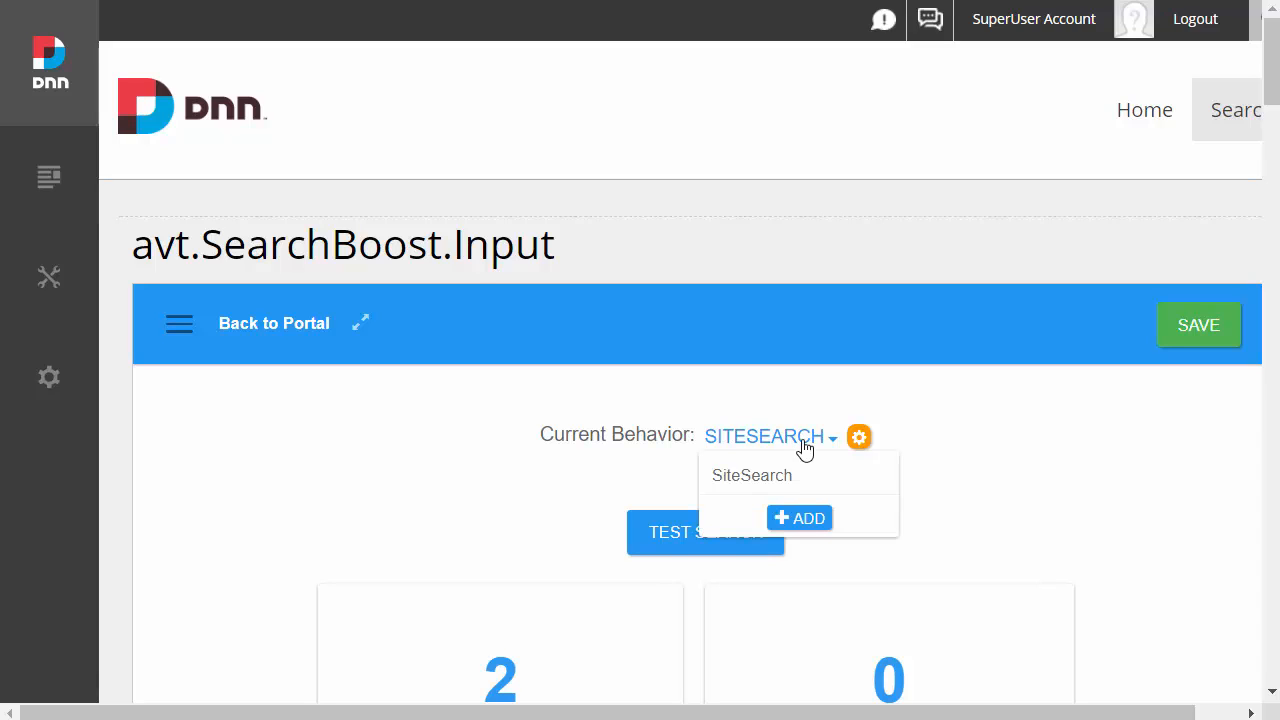
click(805, 519)
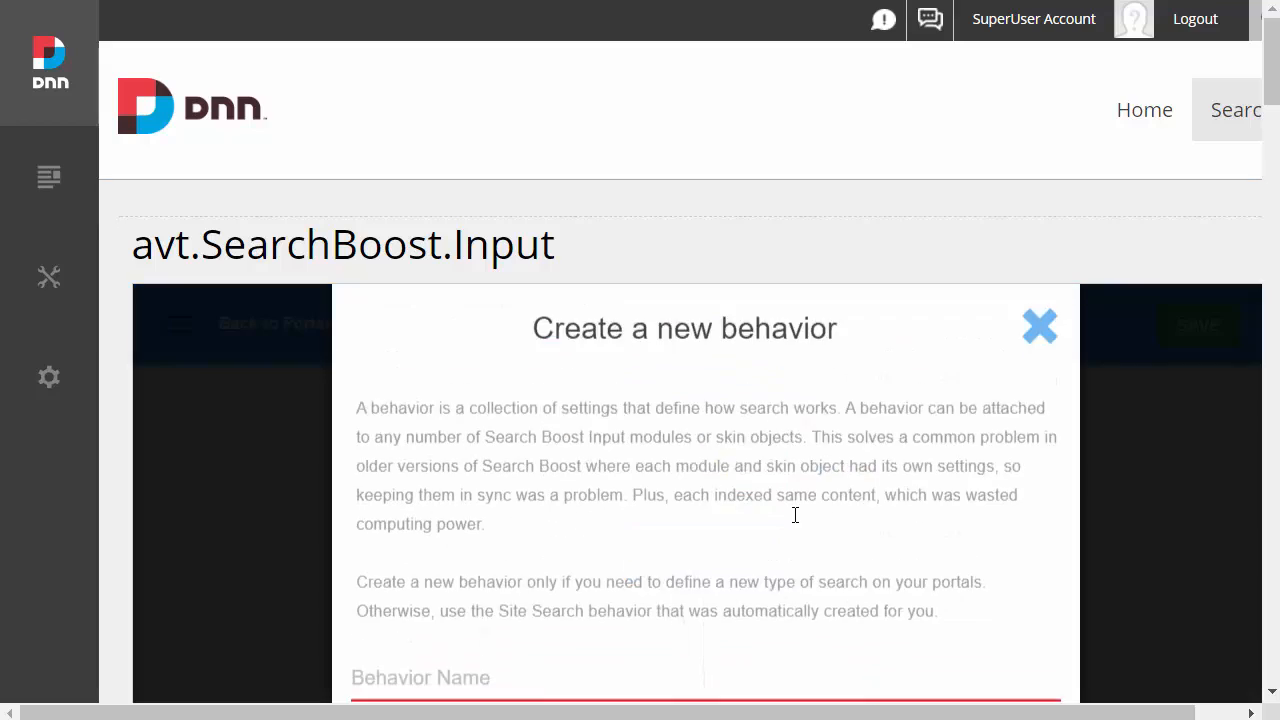
scroll(766, 443, down, 3)
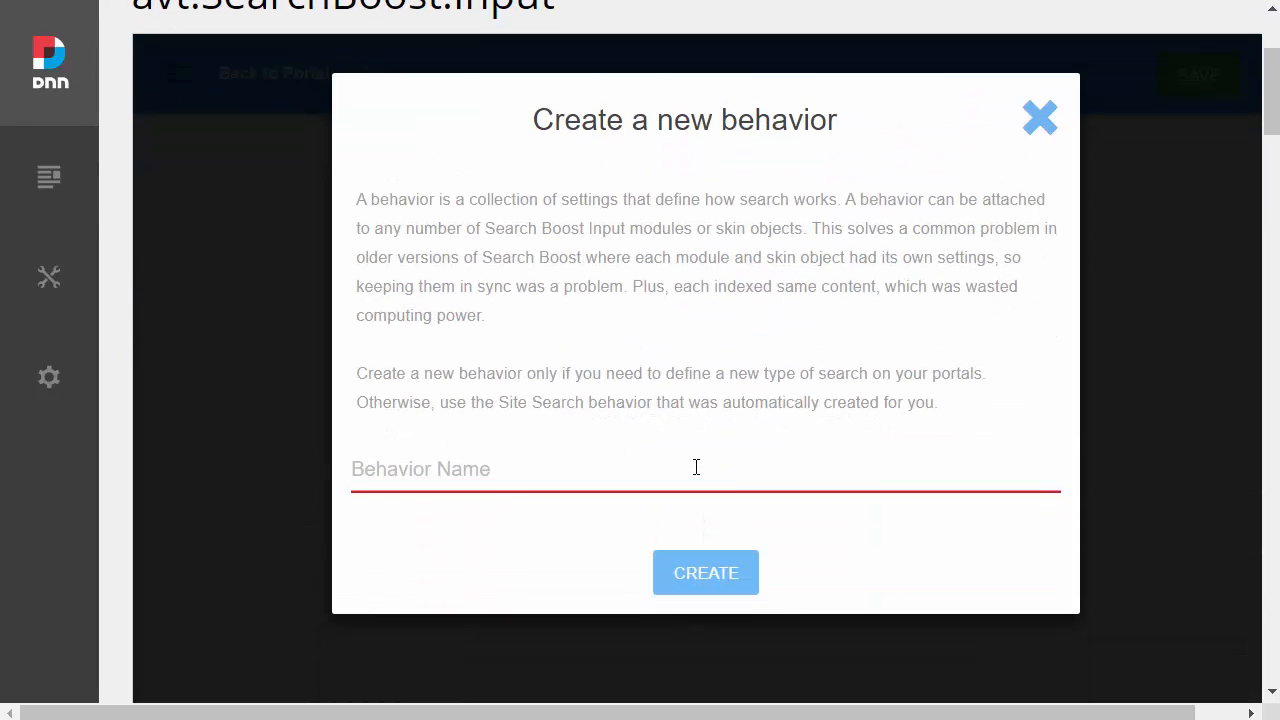
text(Cu)
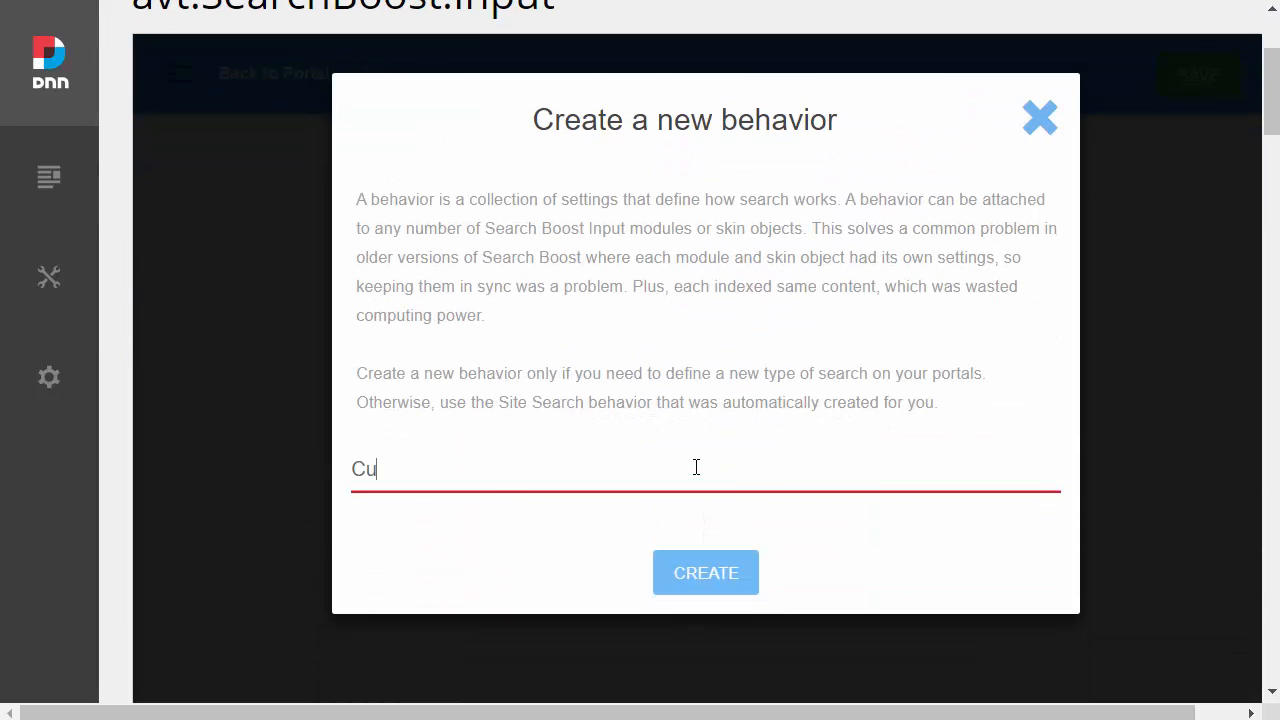
text(stomSearch)
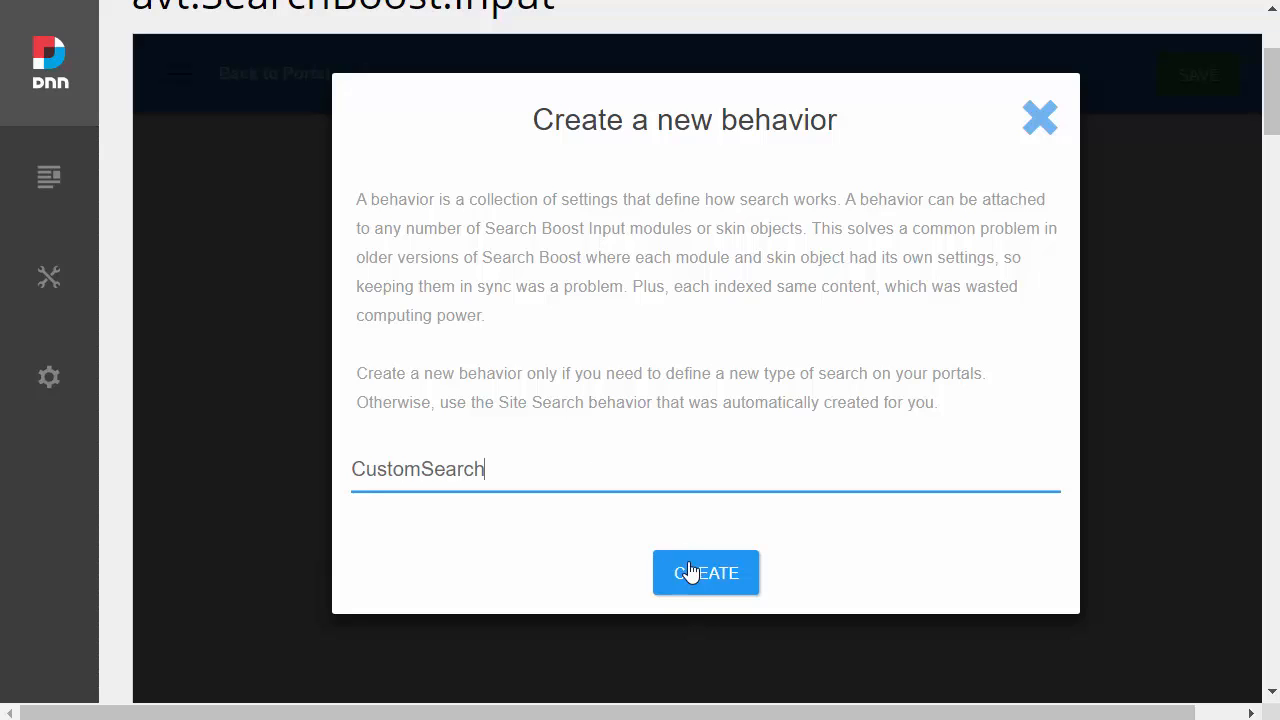
click(690, 573)
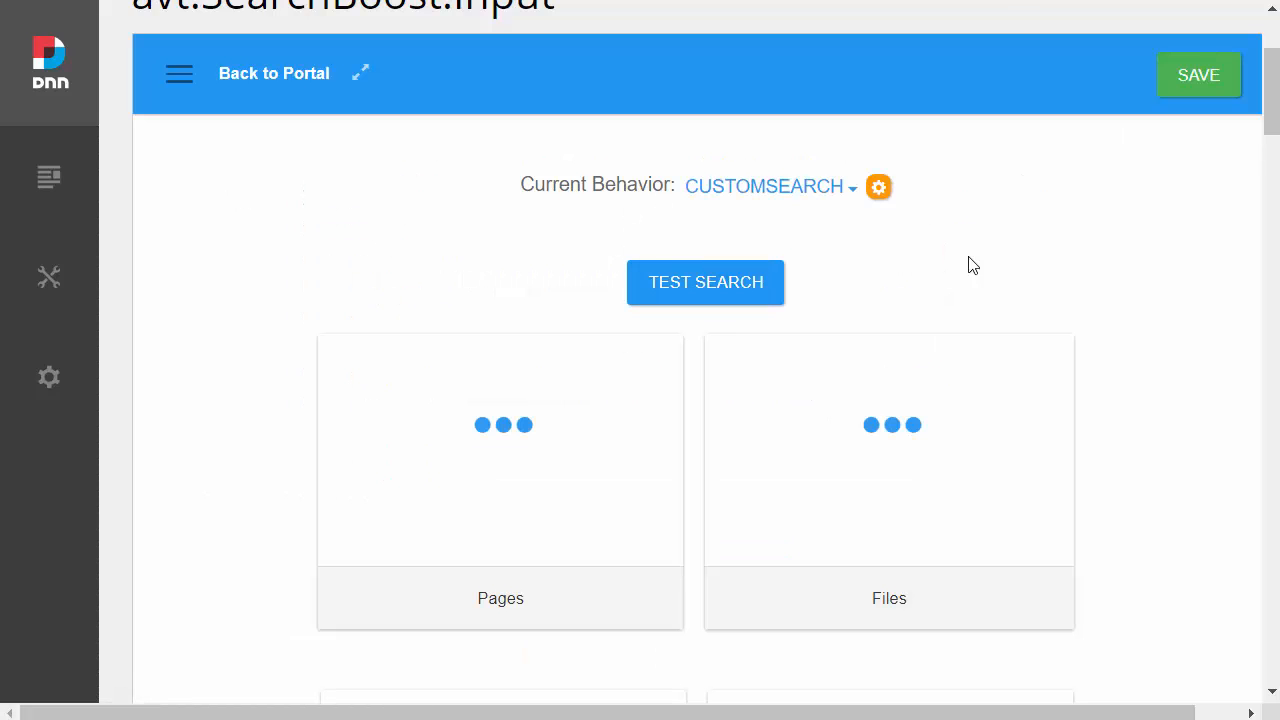
Step: Limit the content sources of My Website #0 to the Home #20 page, excluding all other pages and folders
scroll(1054, 251, down, 4)
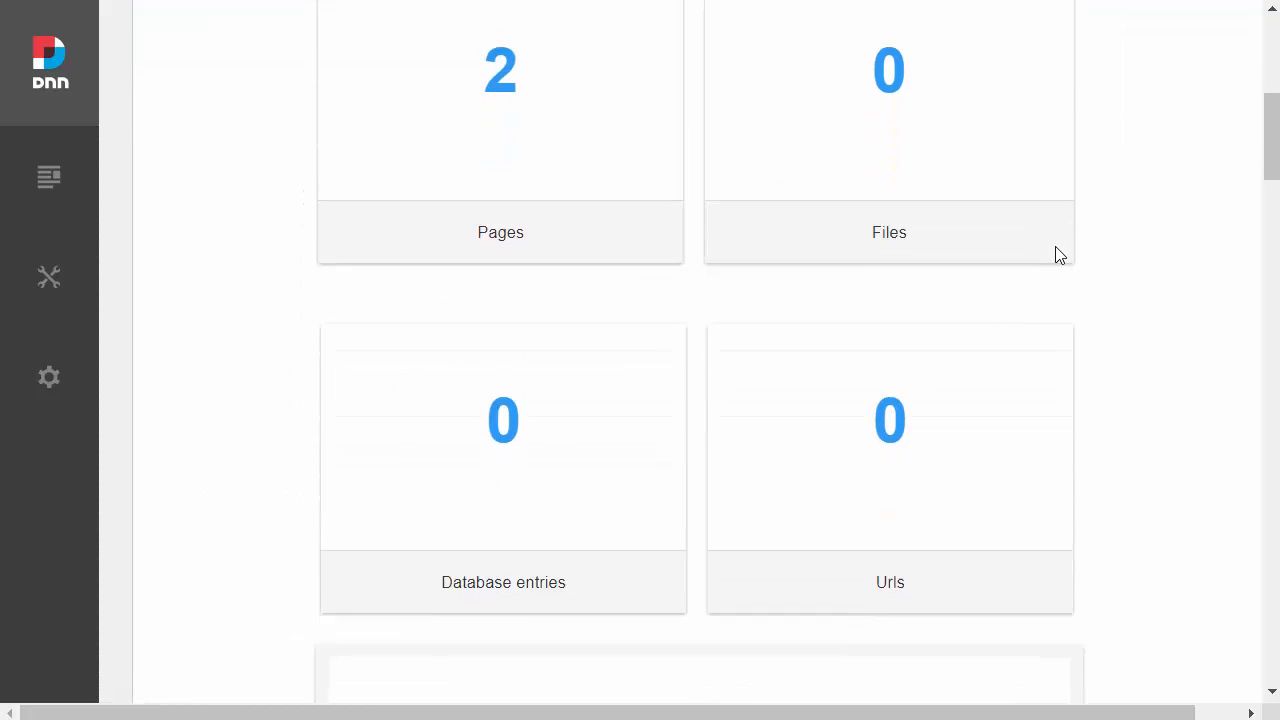
scroll(1059, 255, down, 14)
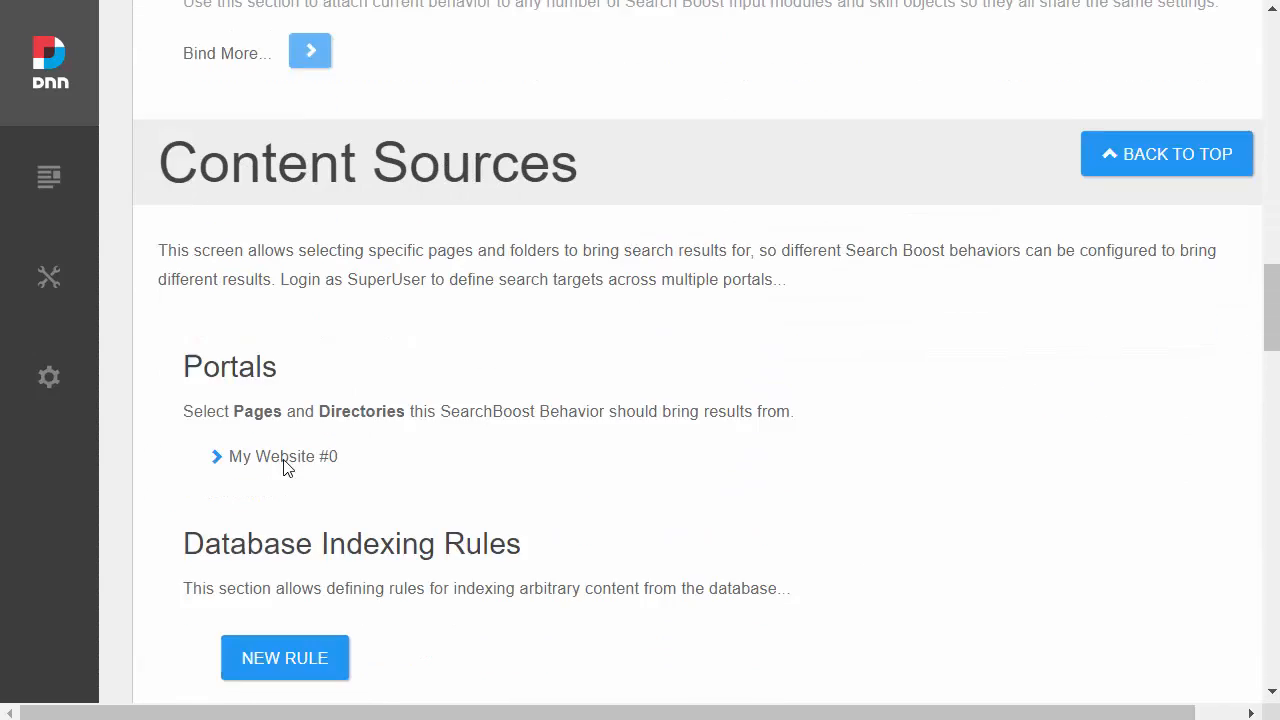
scroll(285, 467, down, 1)
click(217, 326)
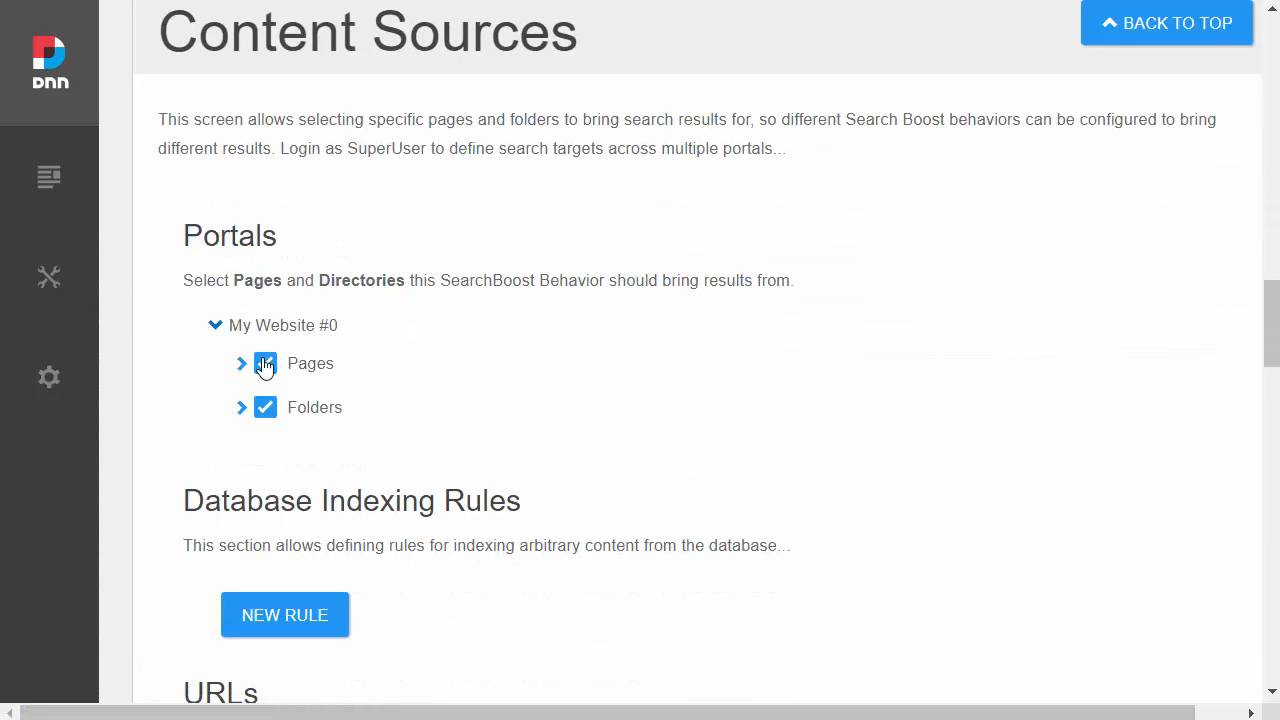
click(265, 364)
click(265, 407)
click(241, 363)
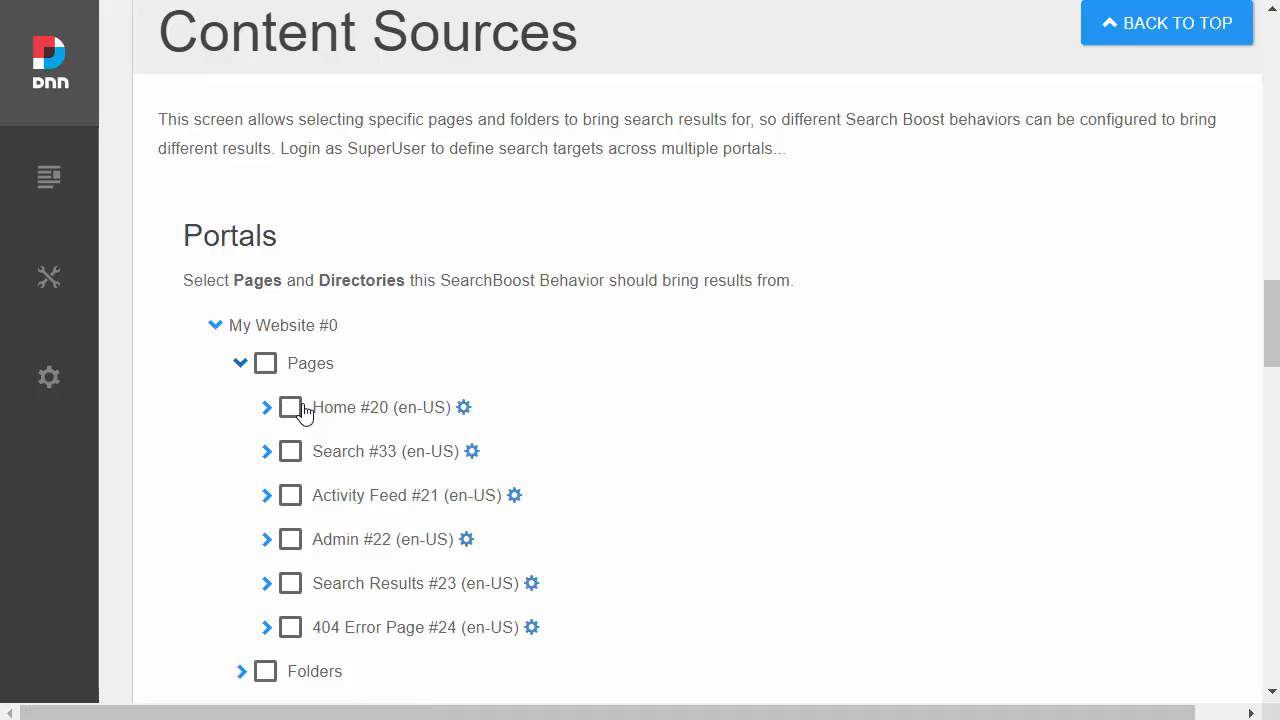
click(301, 408)
Step: Save the CustomSearch settings, reindex the content and check the index statistics
scroll(1249, 366, up, 20)
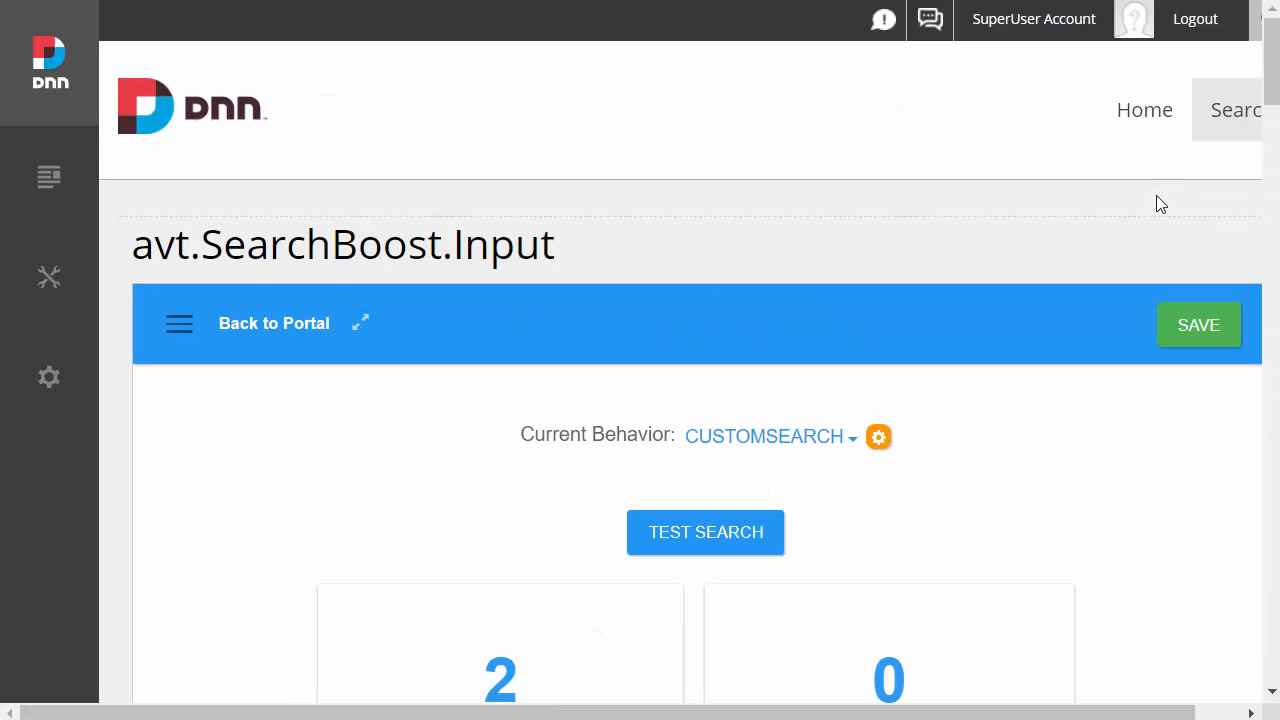
click(1188, 335)
scroll(1149, 429, down, 4)
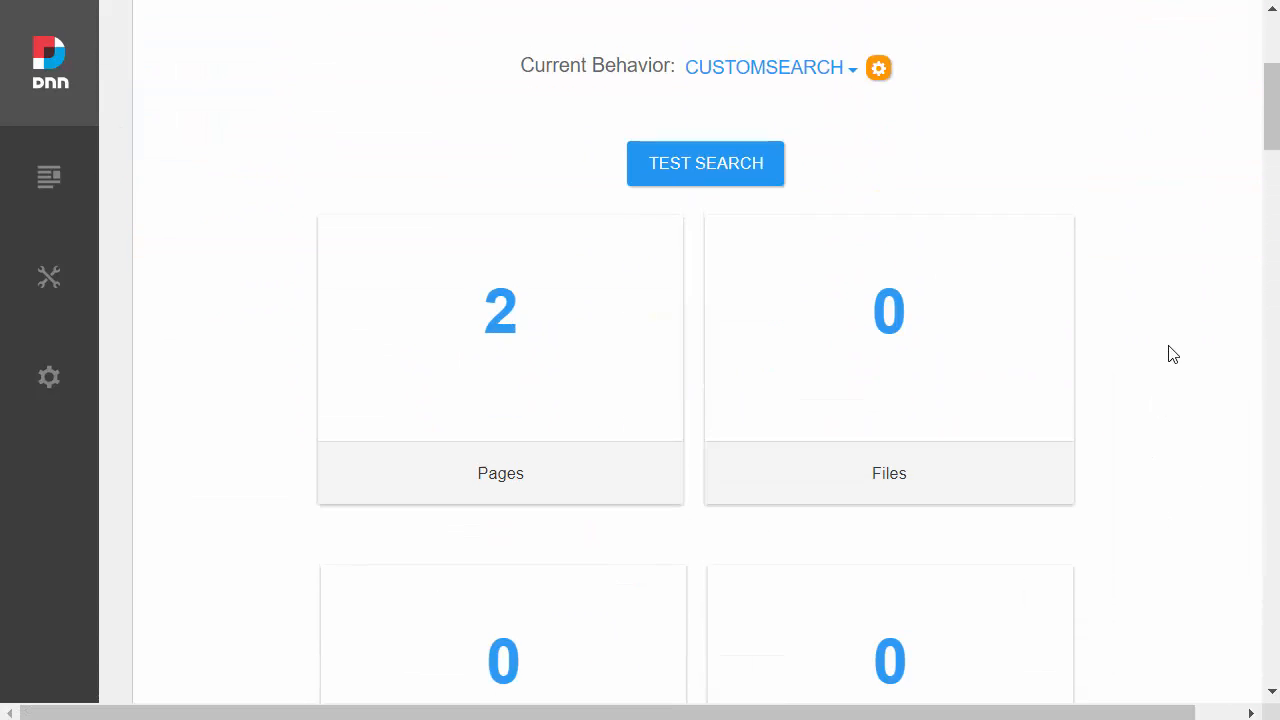
scroll(1168, 345, up, 1)
click(908, 288)
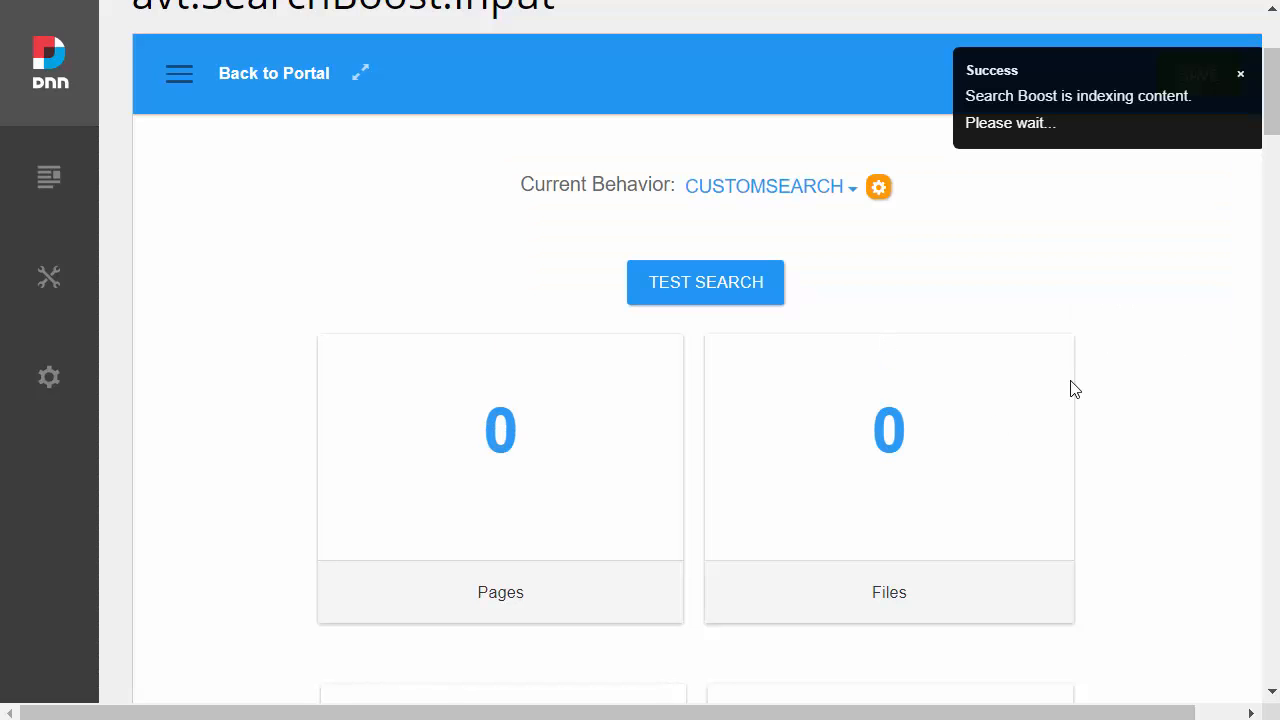
scroll(869, 420, down, 5)
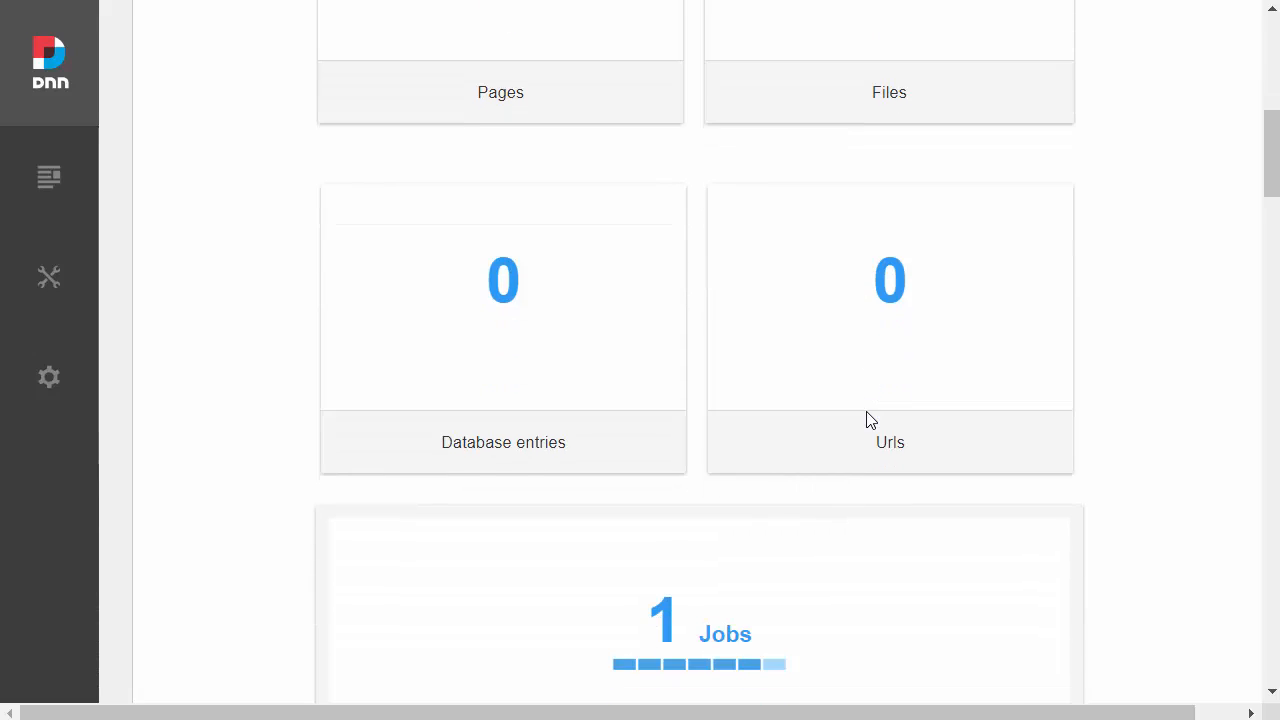
scroll(806, 404, up, 1)
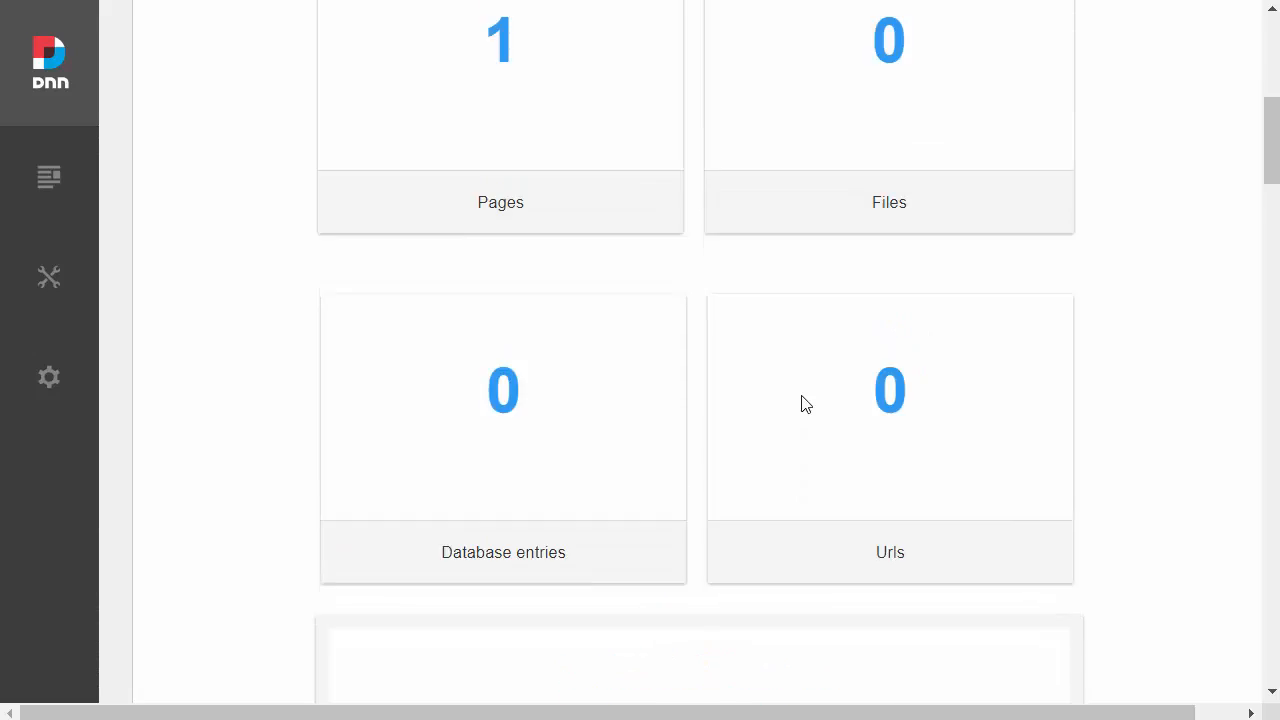
scroll(771, 343, up, 5)
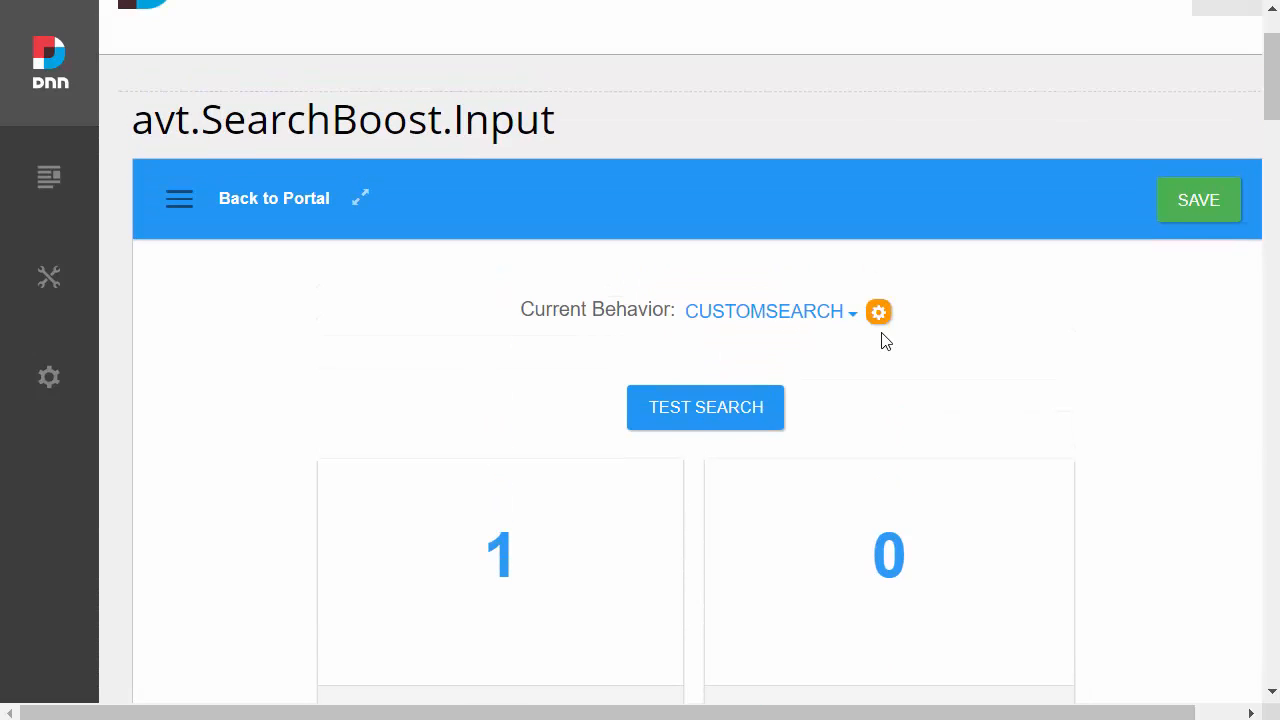
Step: Bind the avt.SearchBoost.Input modules with ids 383 and 381 to the CustomSearch behavior and save the settings
scroll(1003, 403, down, 1)
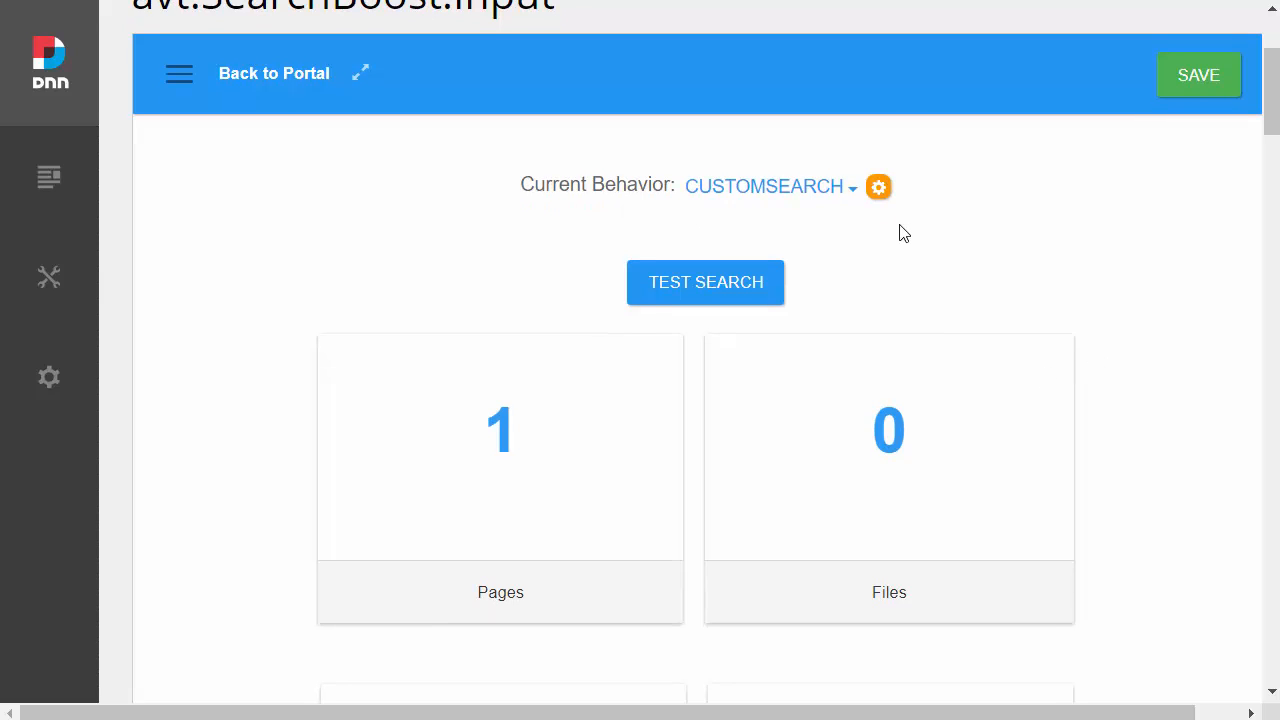
scroll(903, 233, down, 11)
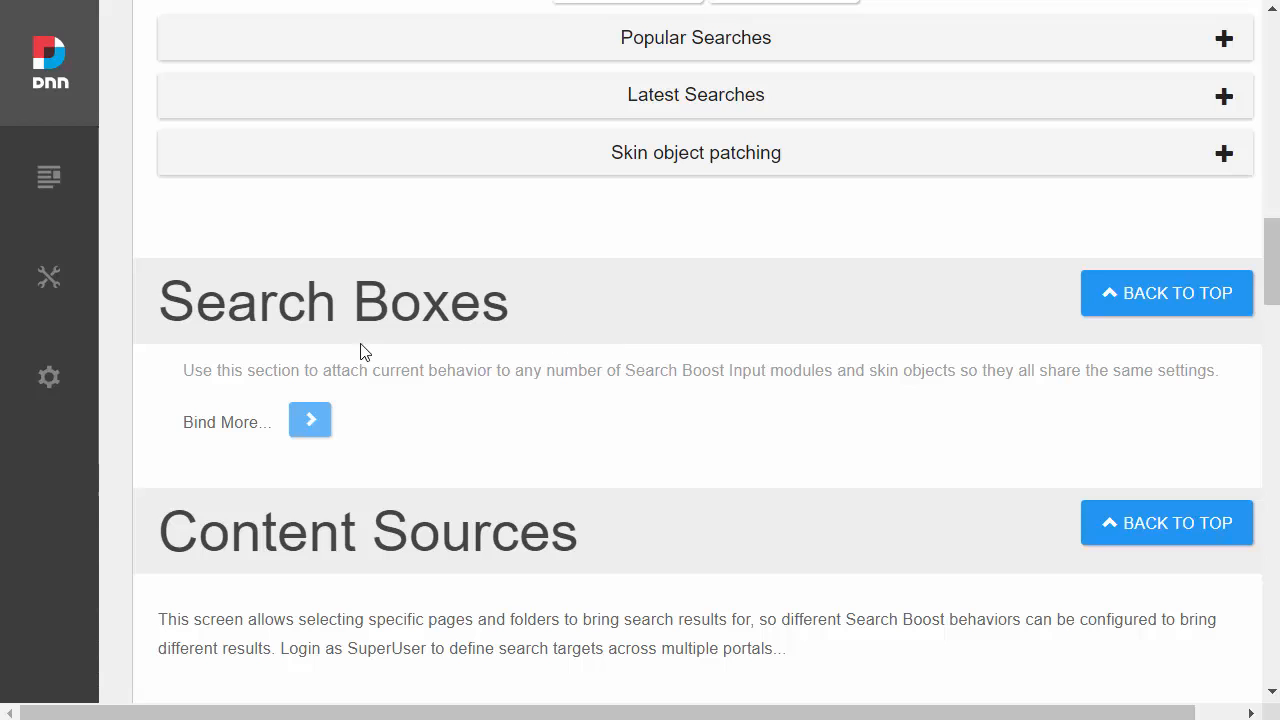
click(321, 421)
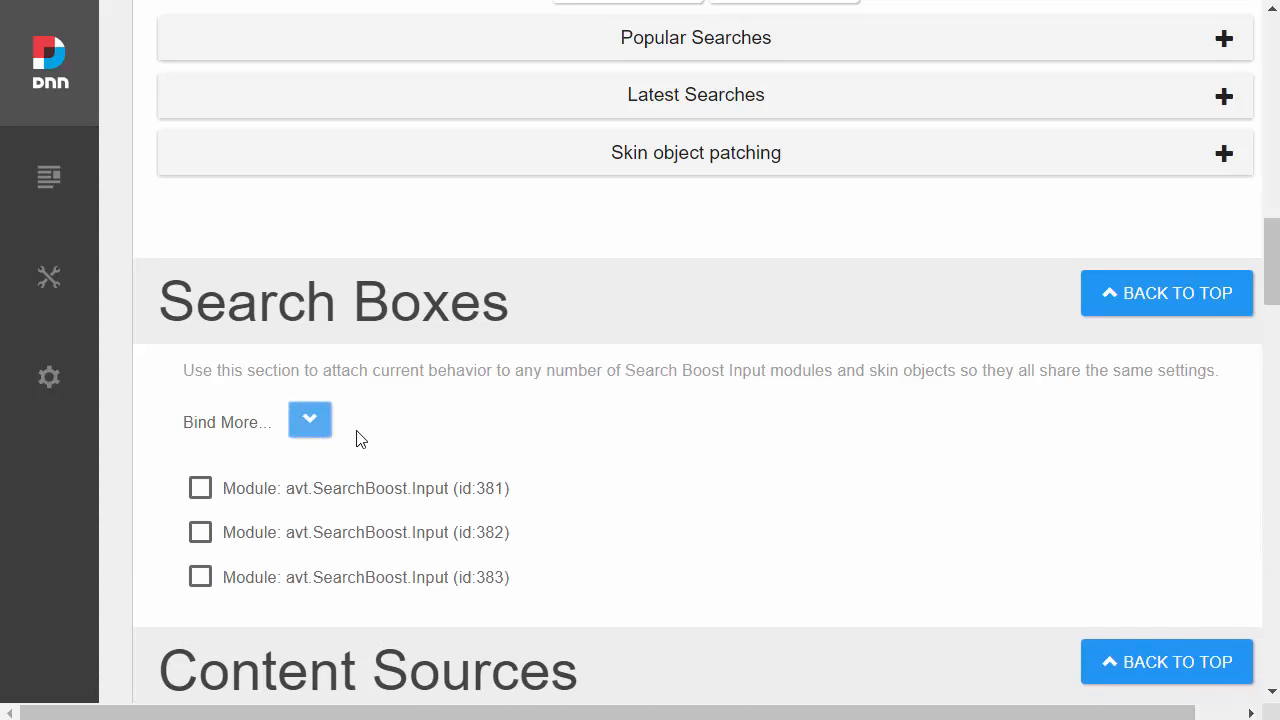
scroll(370, 430, down, 1)
click(201, 452)
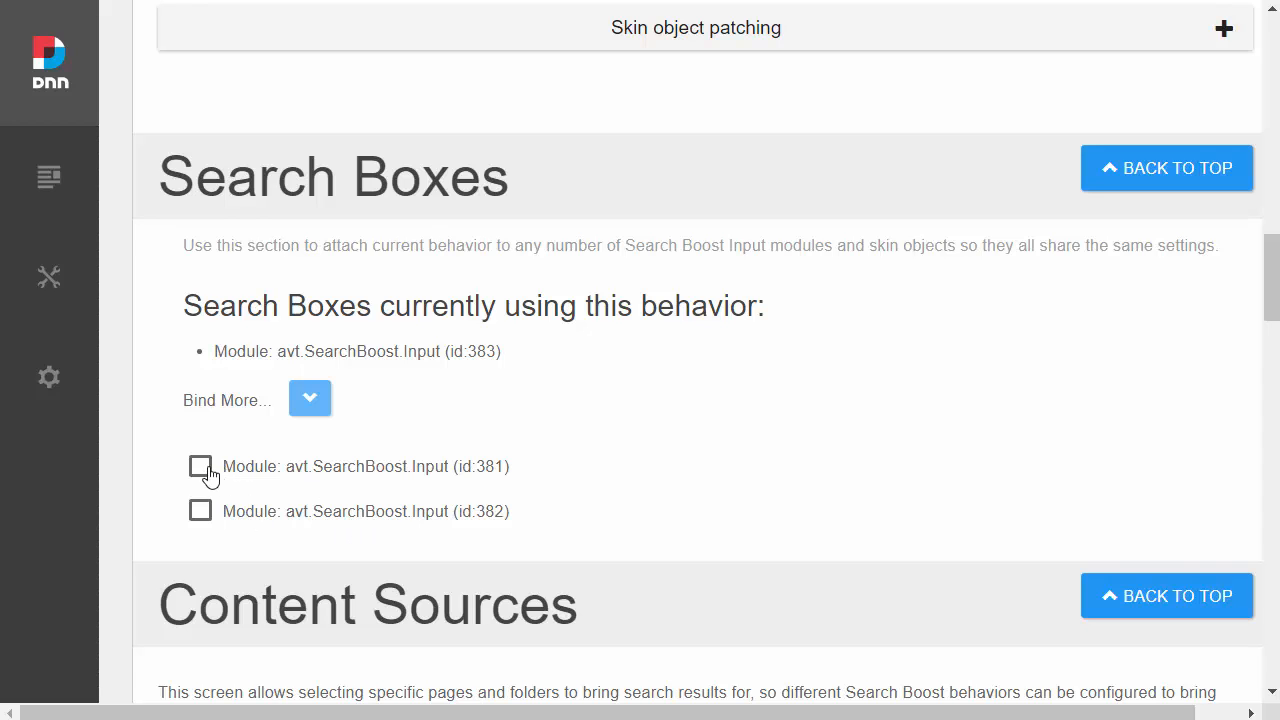
click(205, 470)
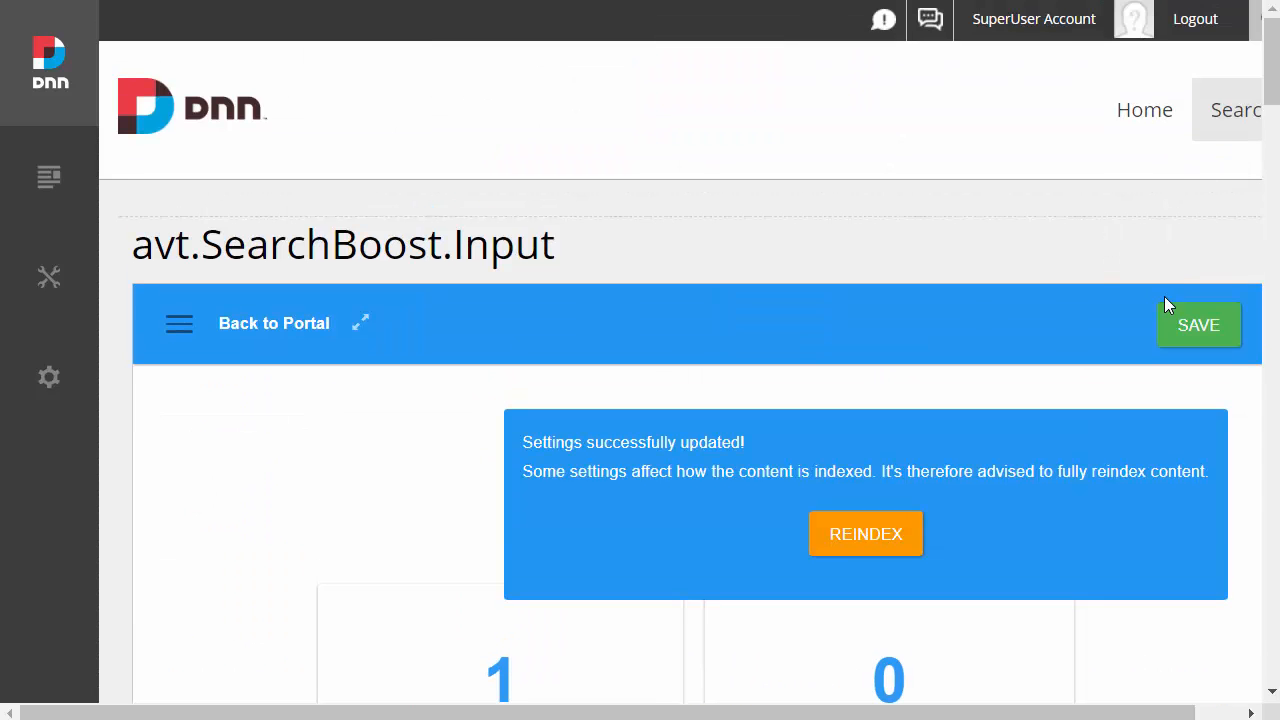
click(1170, 312)
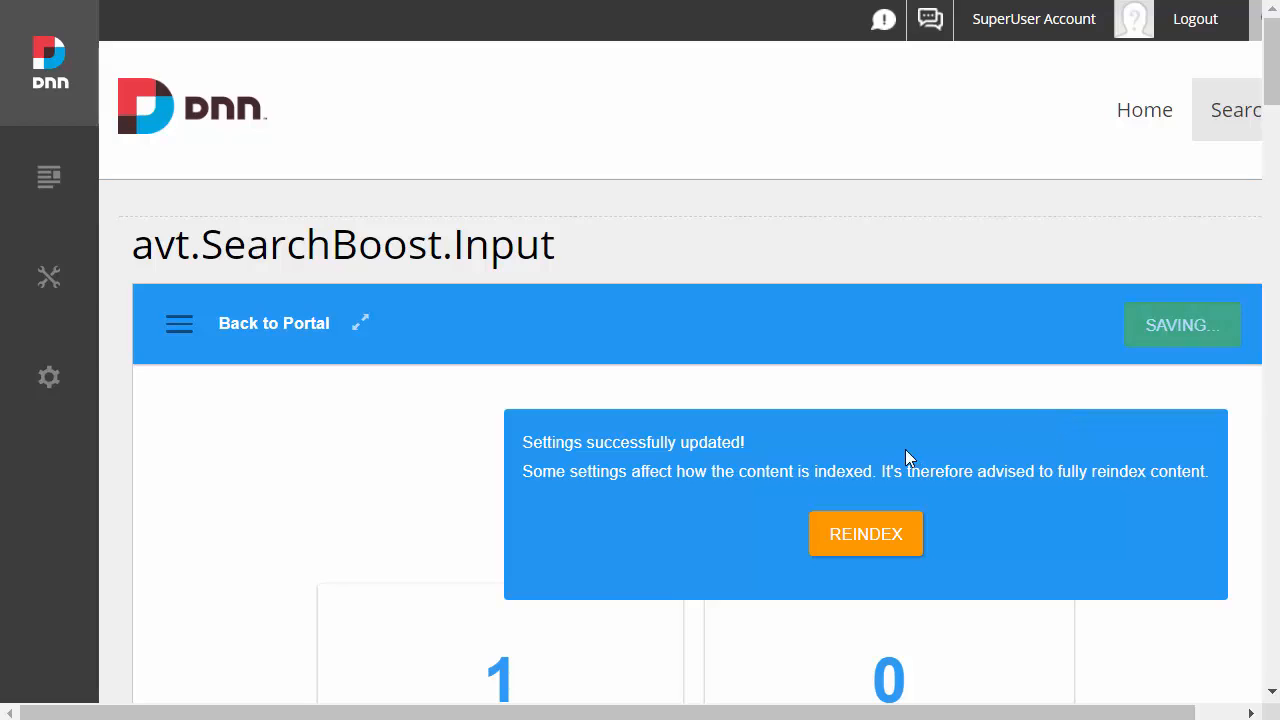
scroll(454, 428, down, 3)
scroll(456, 428, down, 10)
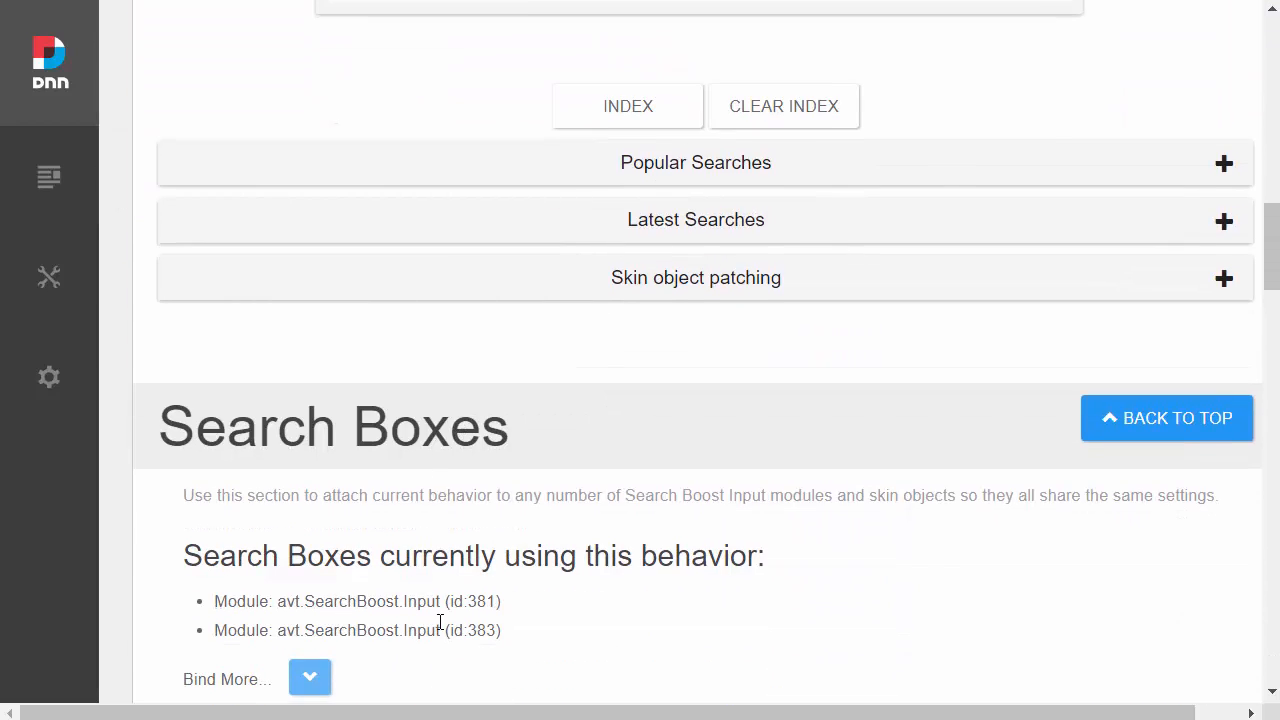
Step: Switch the current behavior of the search input module from CustomSearch to SiteSearch
scroll(528, 630, up, 3)
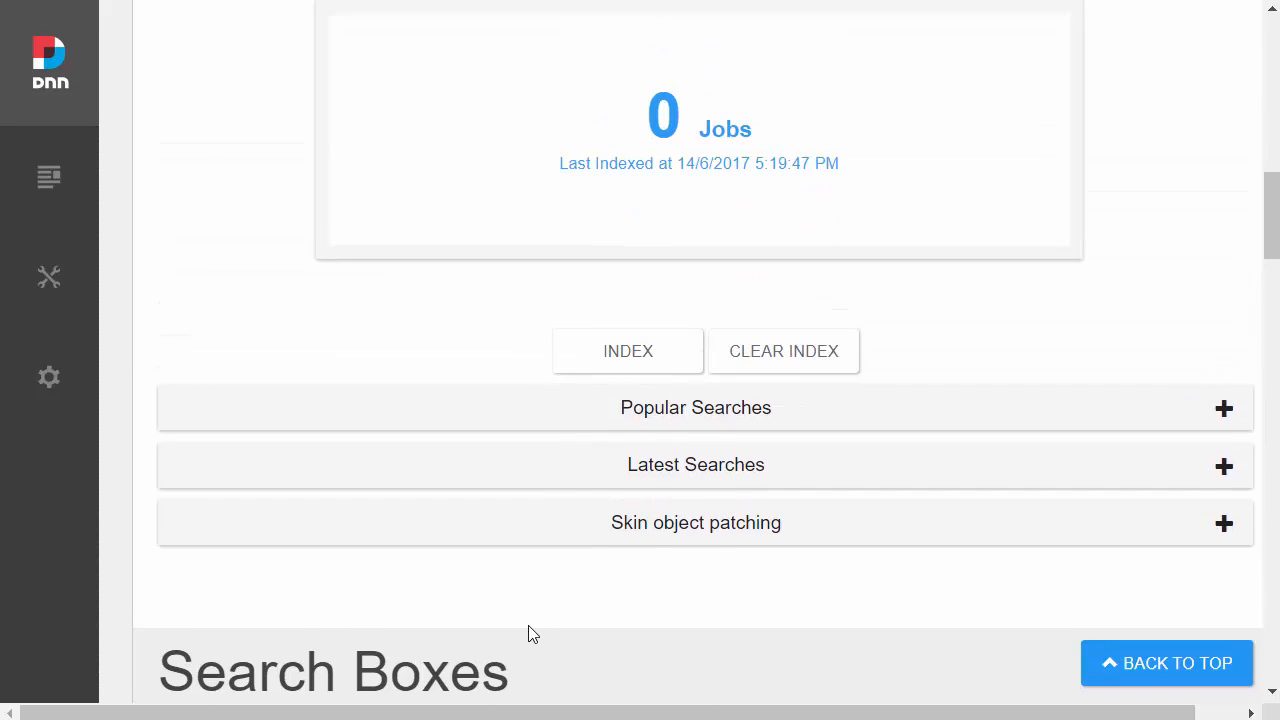
scroll(530, 632, up, 8)
scroll(600, 560, up, 5)
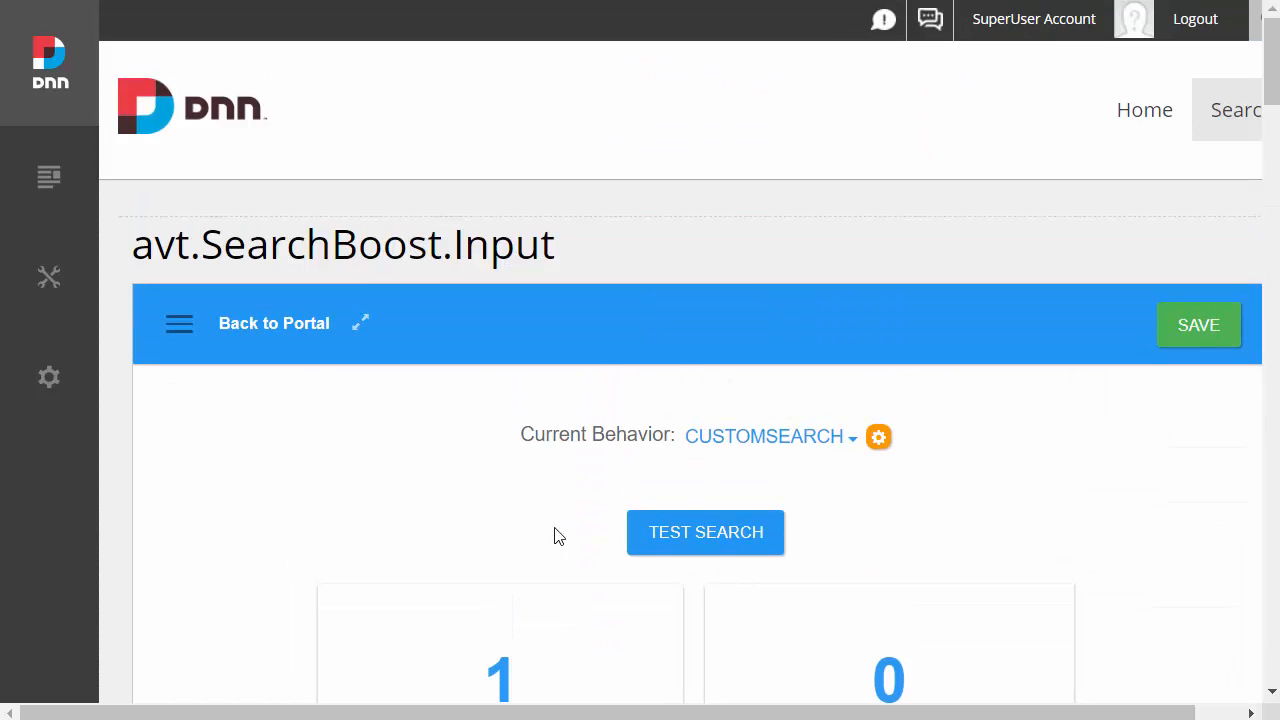
click(818, 444)
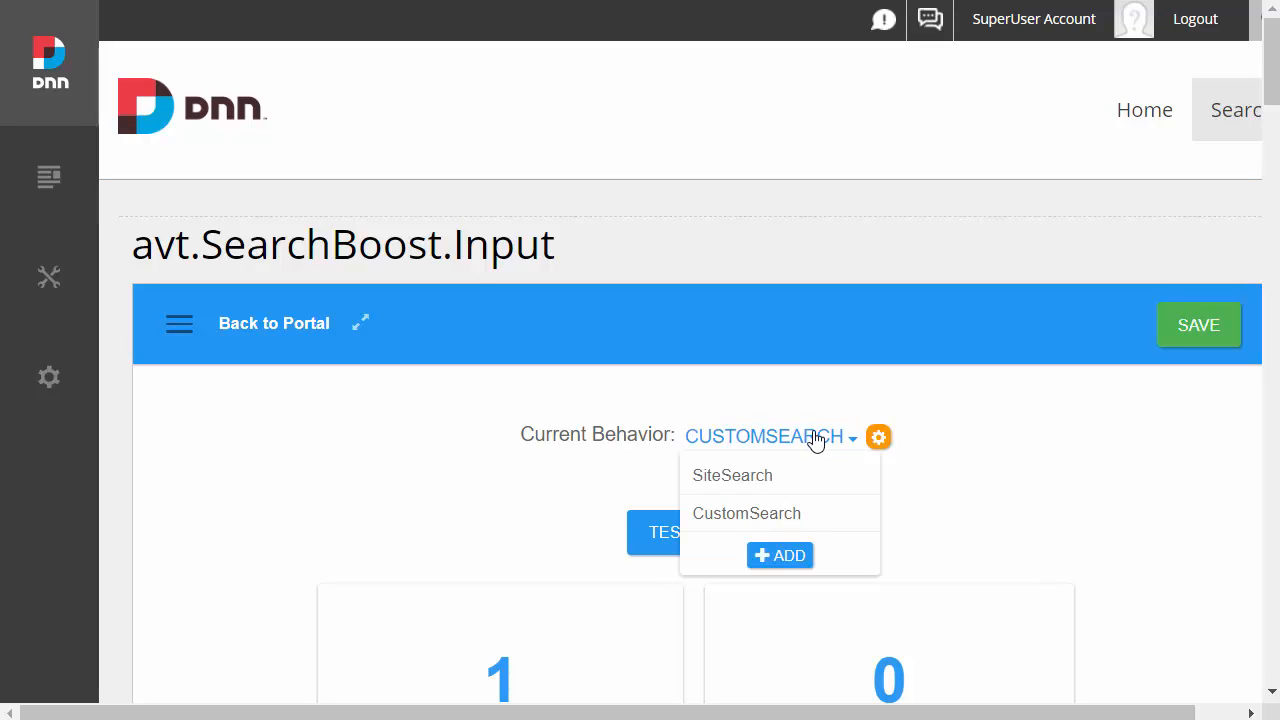
click(771, 489)
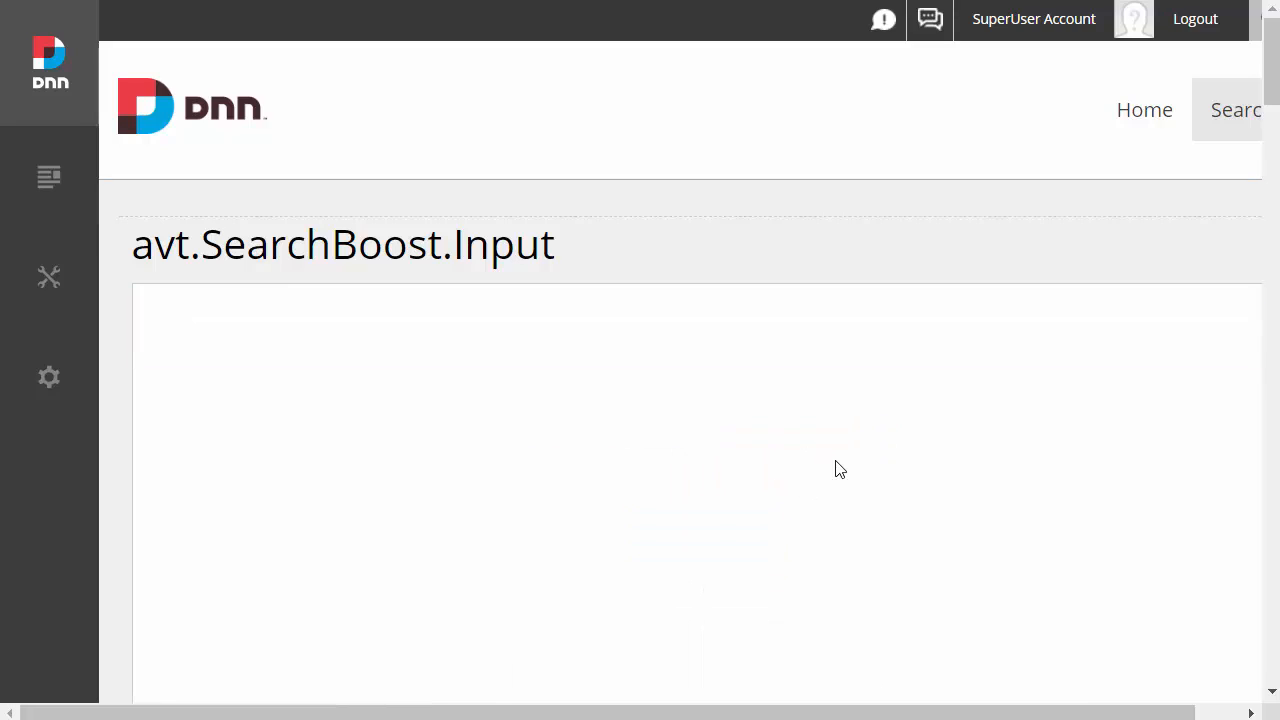
scroll(929, 451, down, 3)
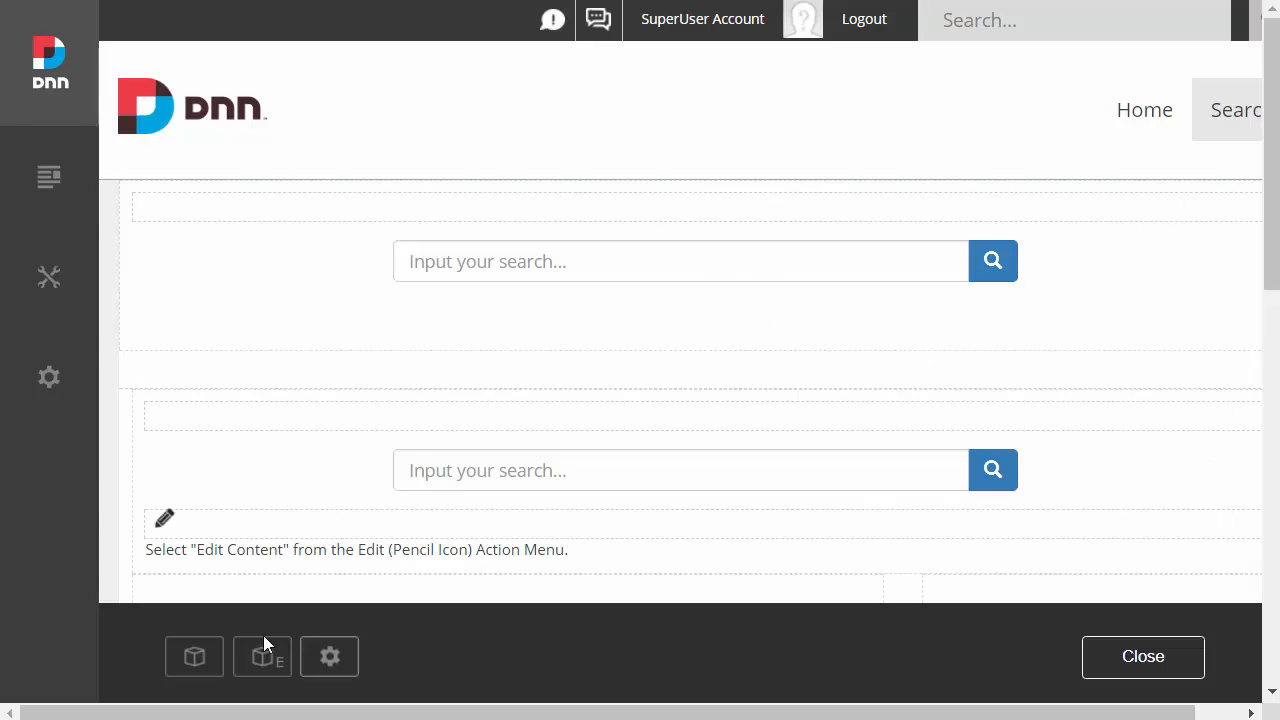
Step: Add an avt.SearchBoost.Results module to the Search page, directly below the second search input box
click(194, 656)
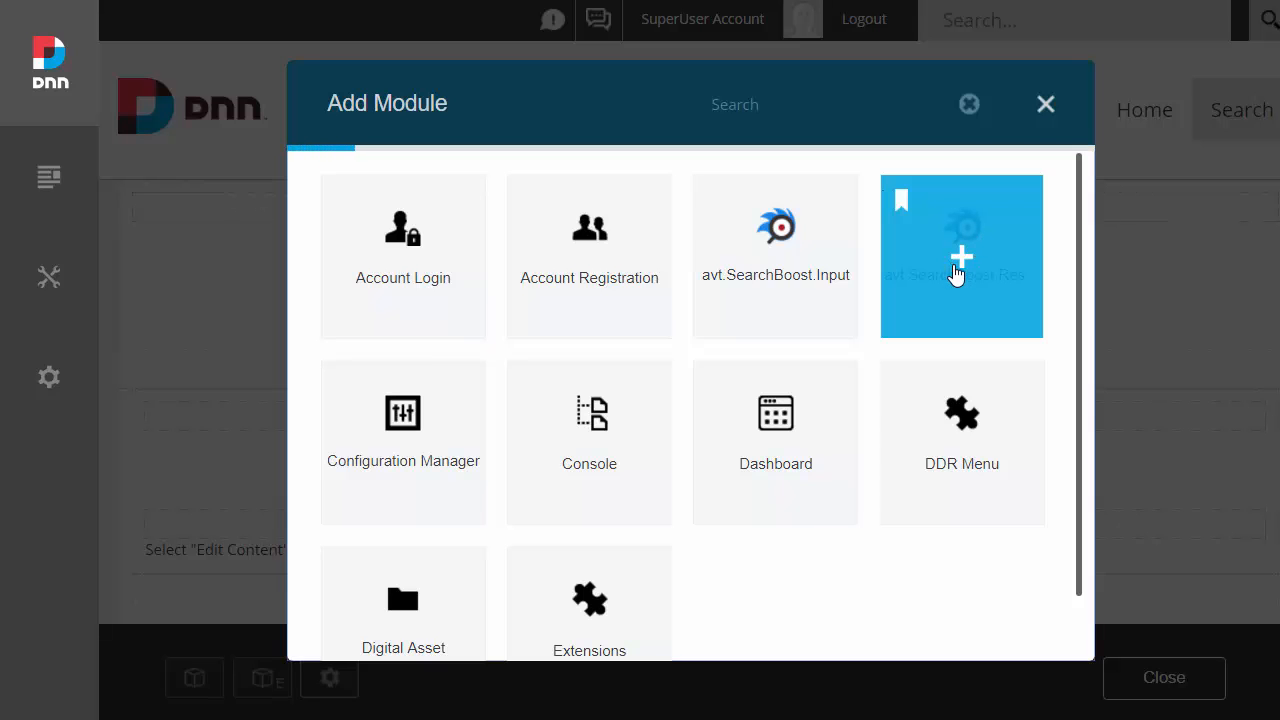
click(966, 274)
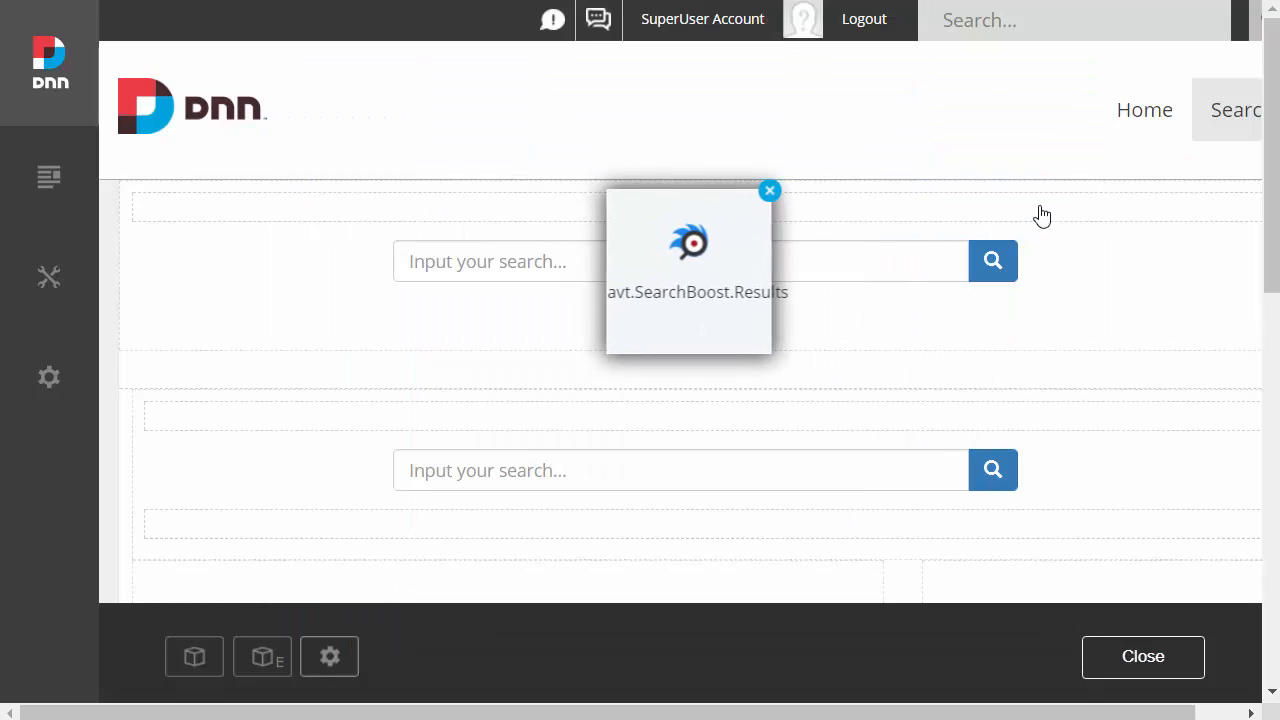
drag(717, 575, 1046, 557)
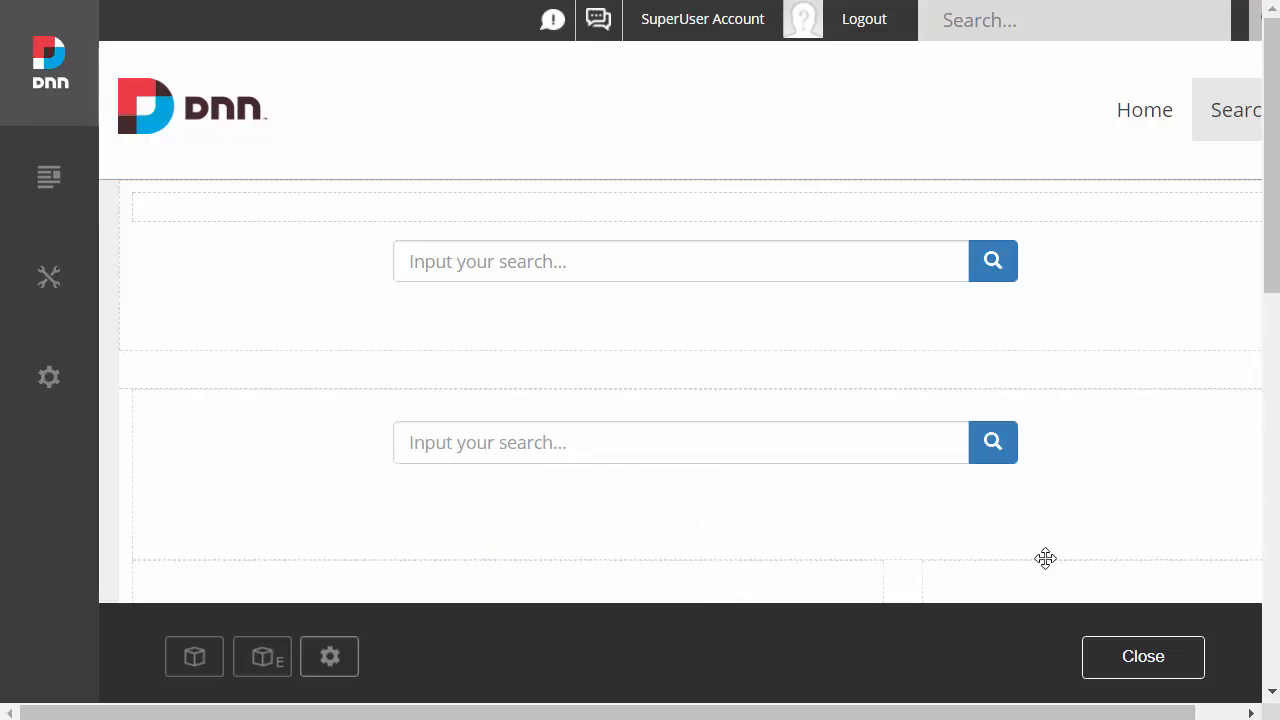
Step: Search for dnn from the uppermost search box on the page and review the results
scroll(809, 414, down, 1)
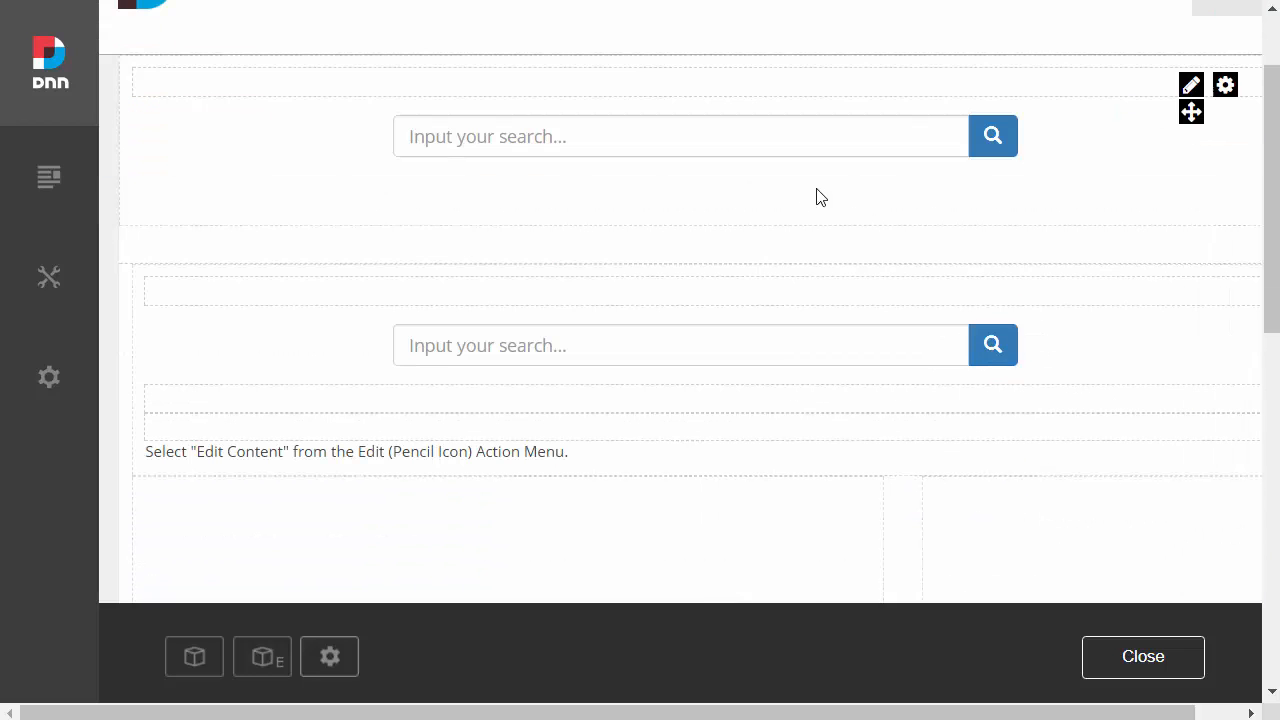
click(740, 136)
text(dnn)
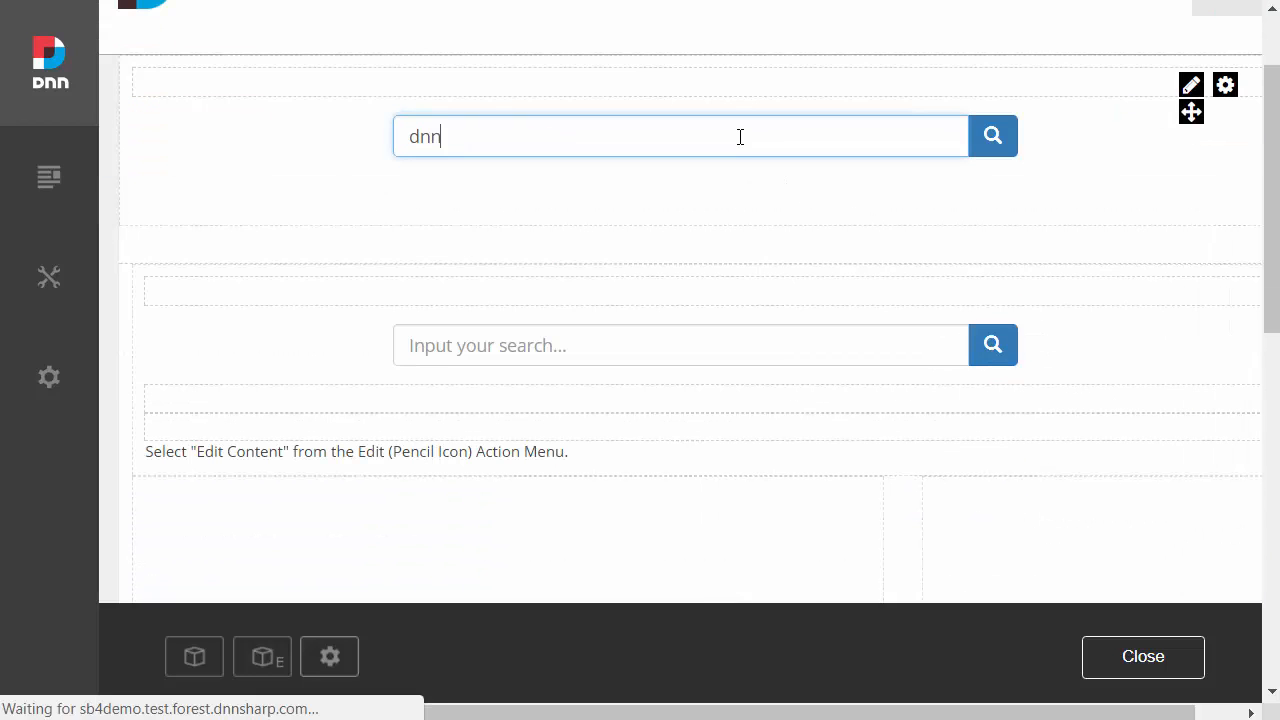
key(Return)
scroll(806, 460, down, 3)
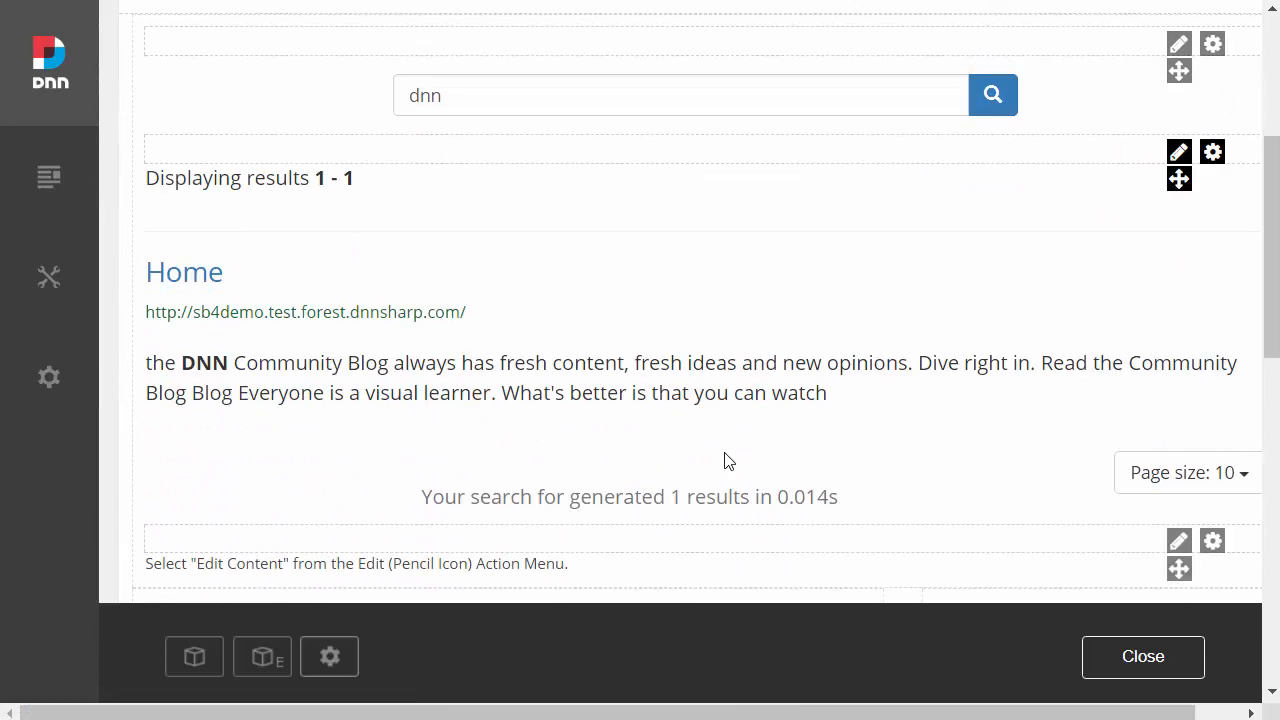
Step: Open the full-screen search settings of the uppermost search input module
scroll(726, 460, up, 2)
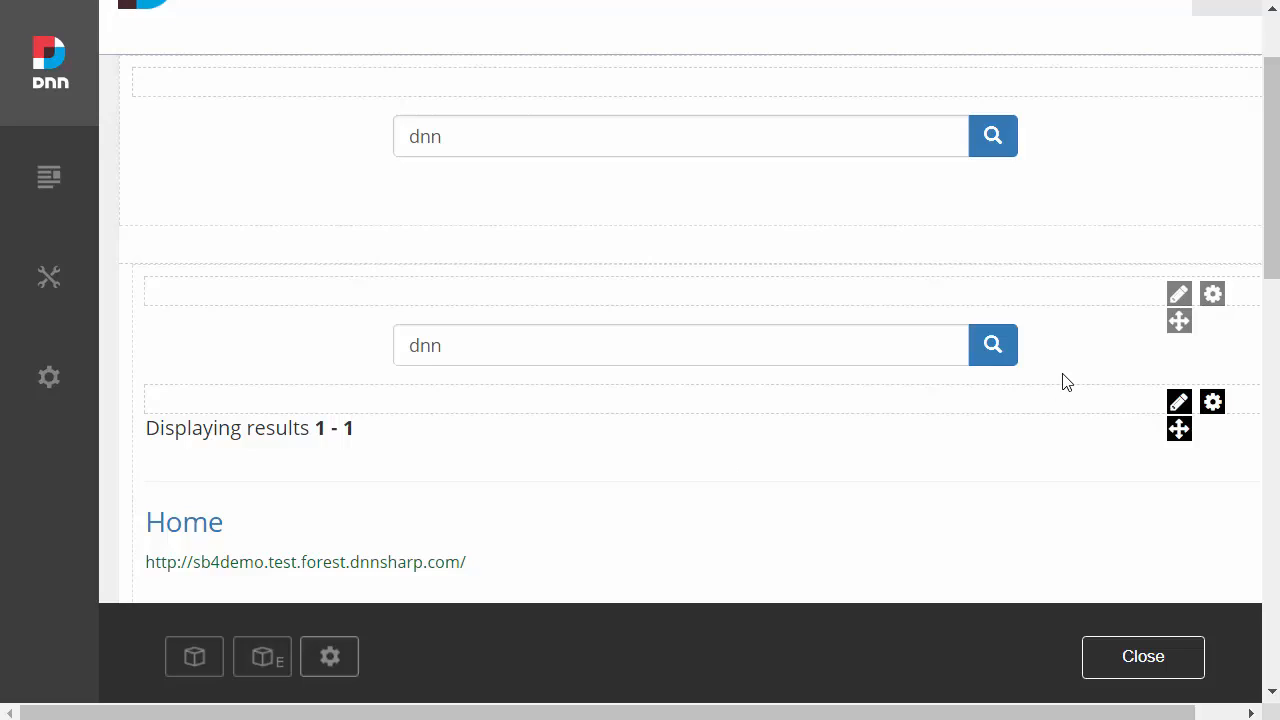
scroll(1170, 320, up, 1)
mouse_move(1191, 212)
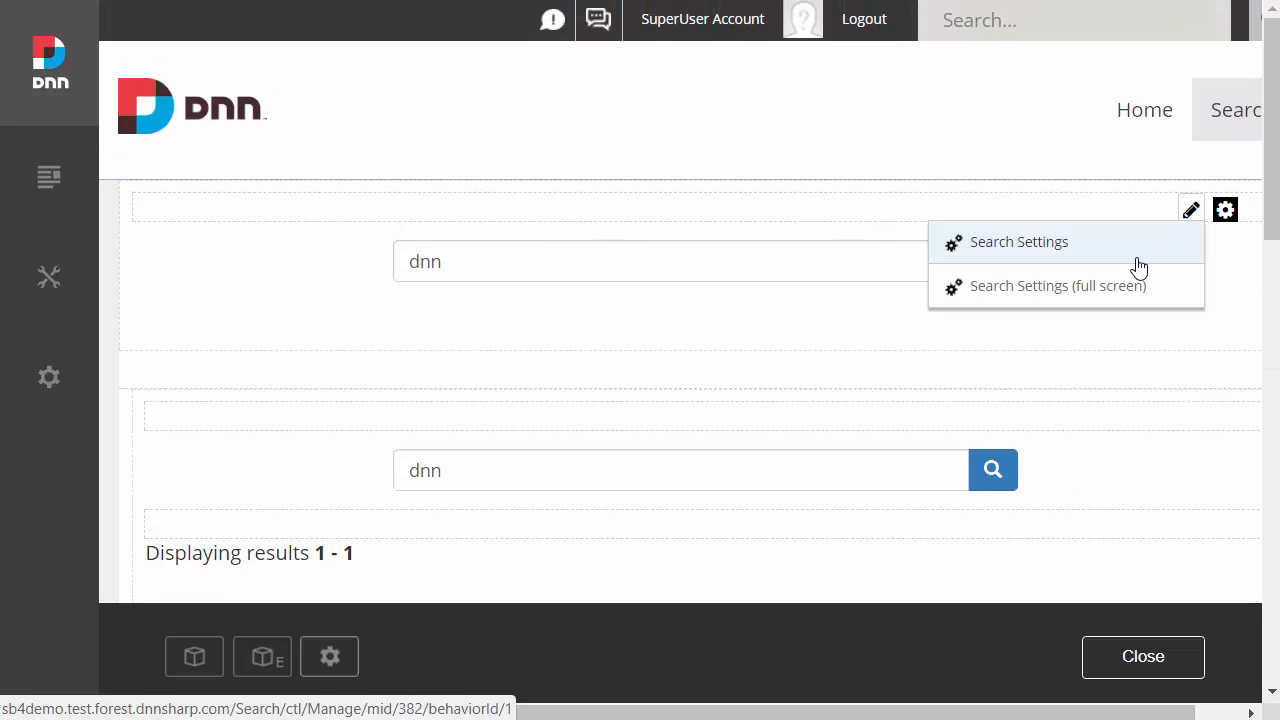
click(1134, 295)
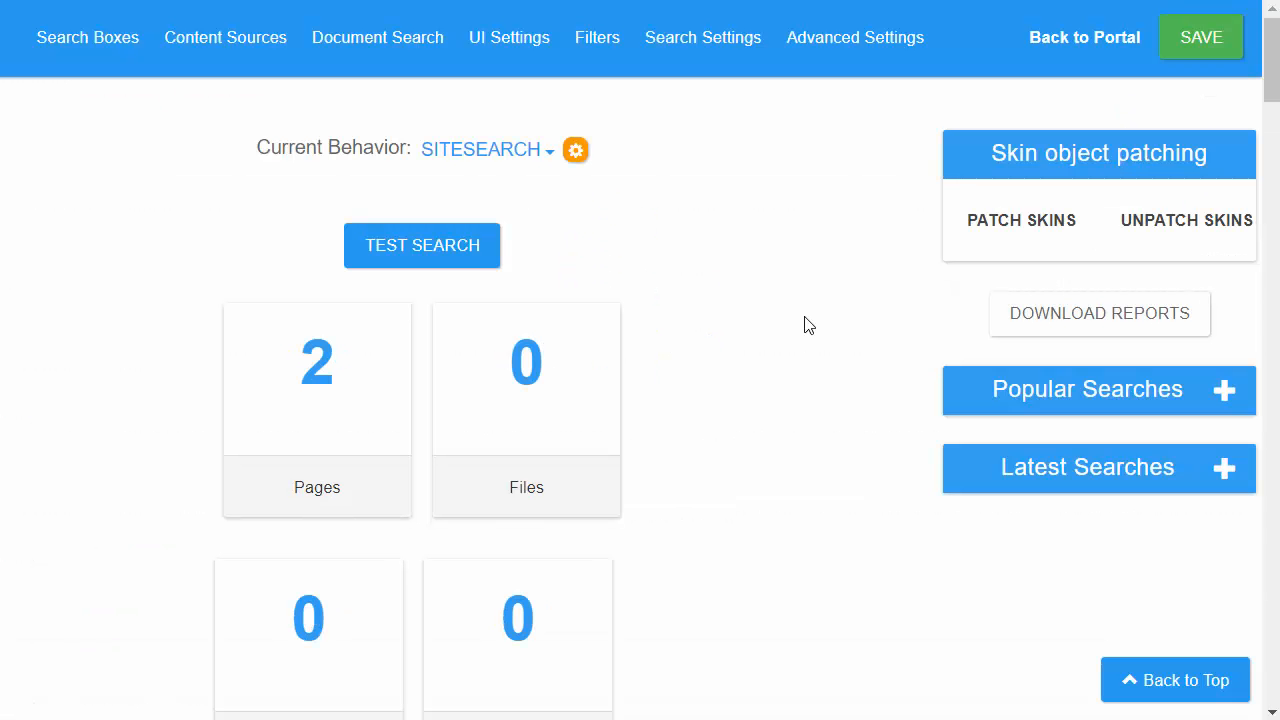
Step: Enable Live Search in the SiteSearch behavior's search results settings, save the settings and return to the portal
scroll(860, 380, down, 15)
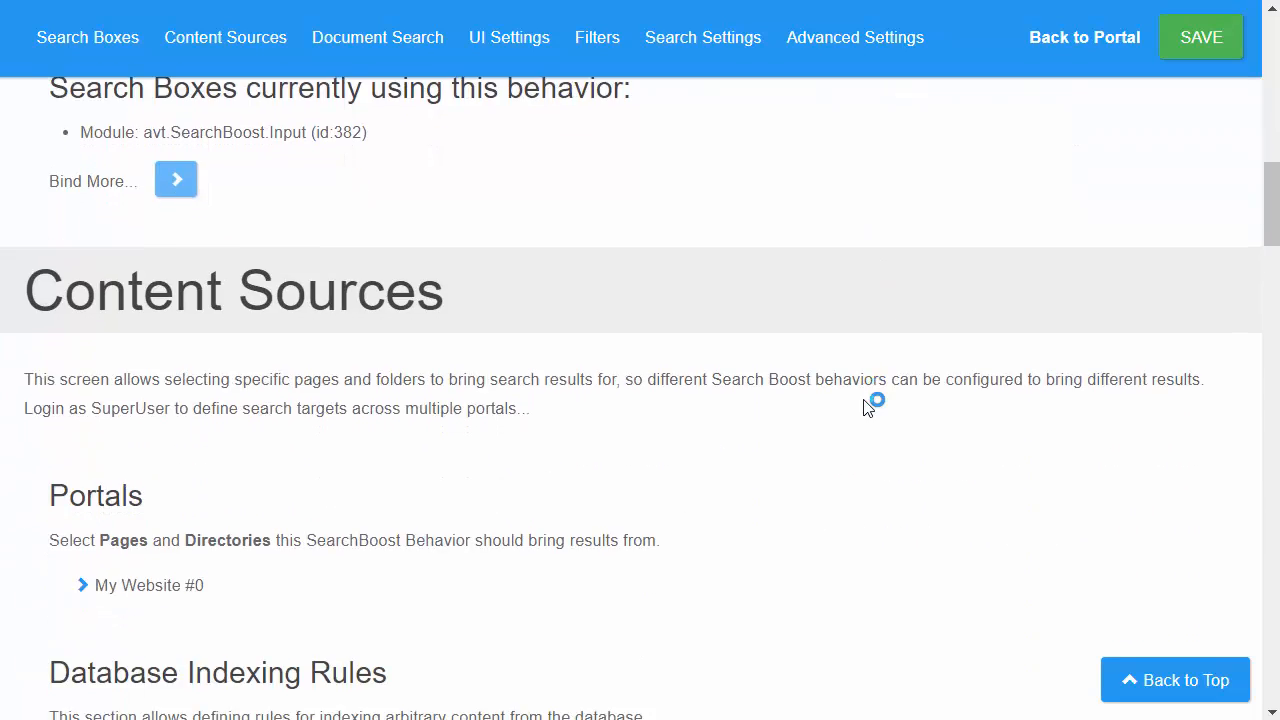
scroll(848, 418, down, 9)
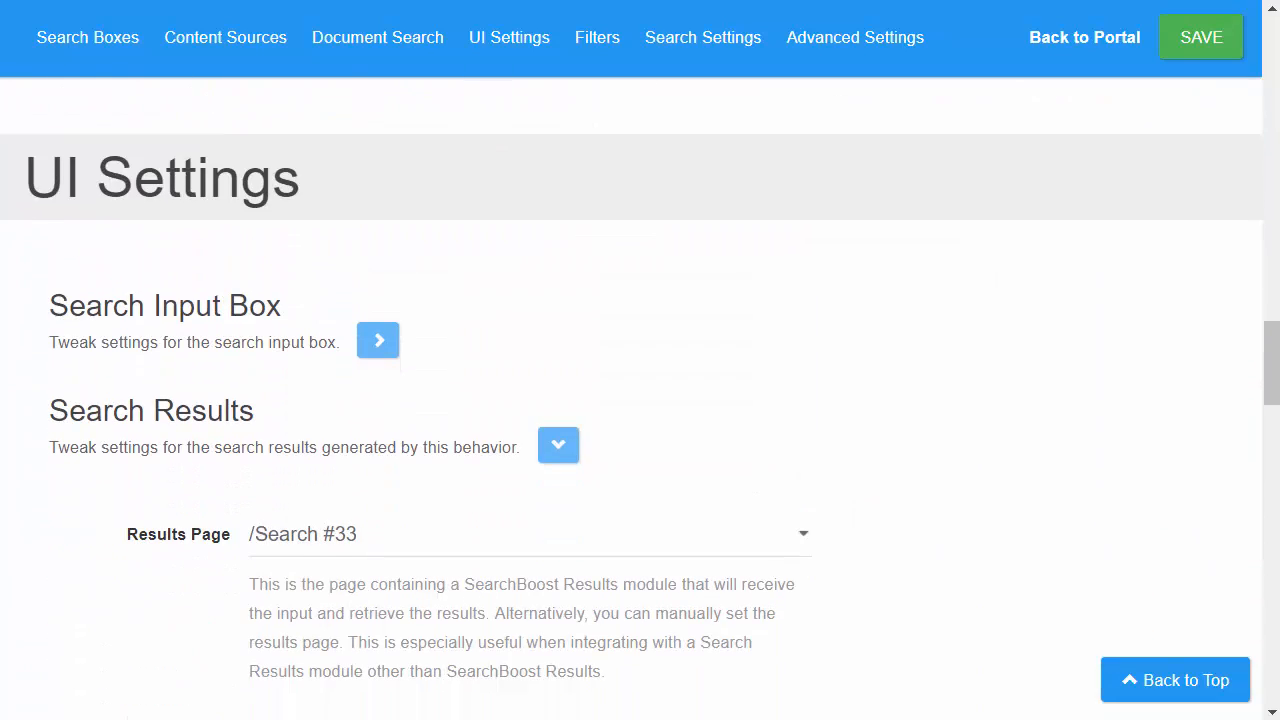
drag(183, 410, 286, 420)
scroll(286, 434, down, 4)
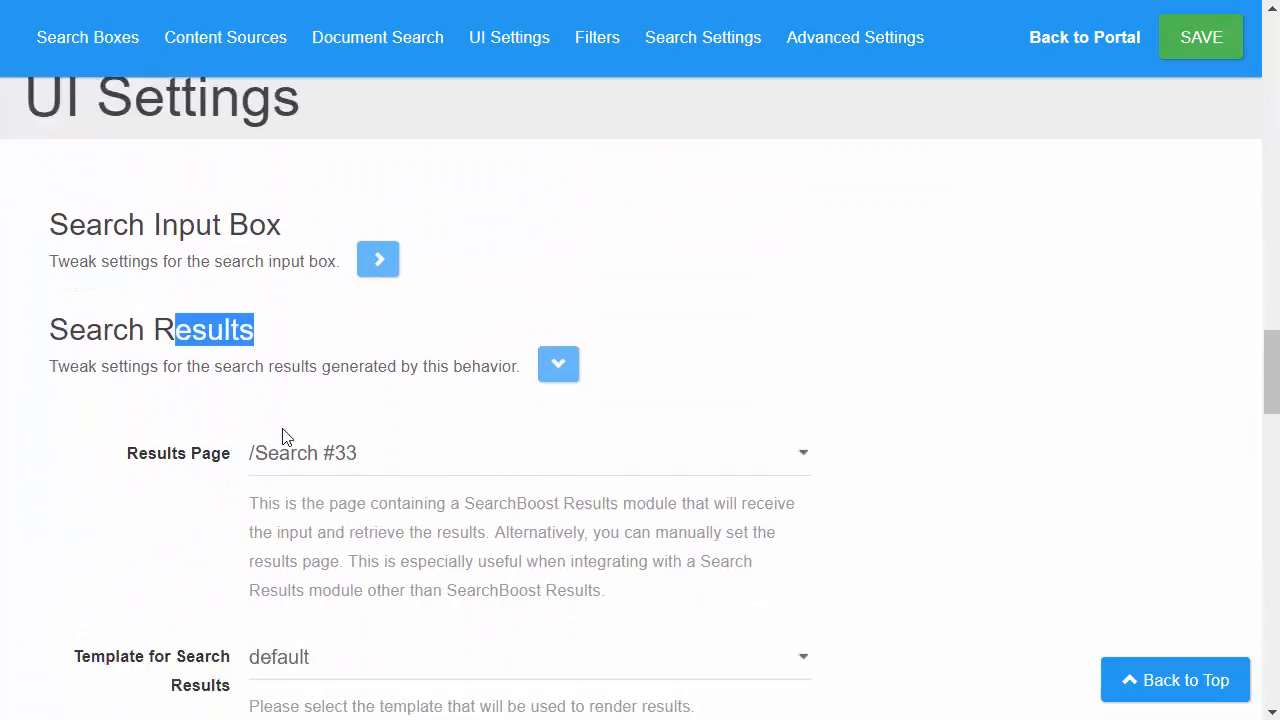
scroll(245, 300, down, 1)
click(259, 352)
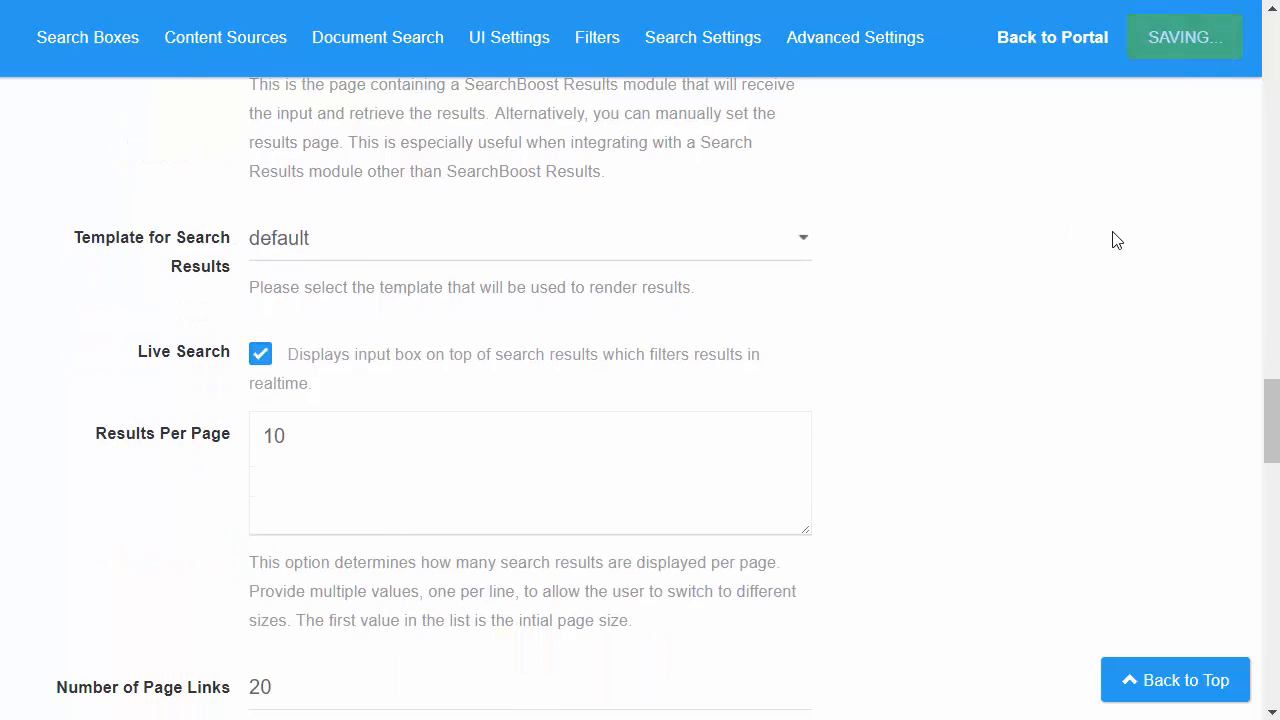
click(1085, 45)
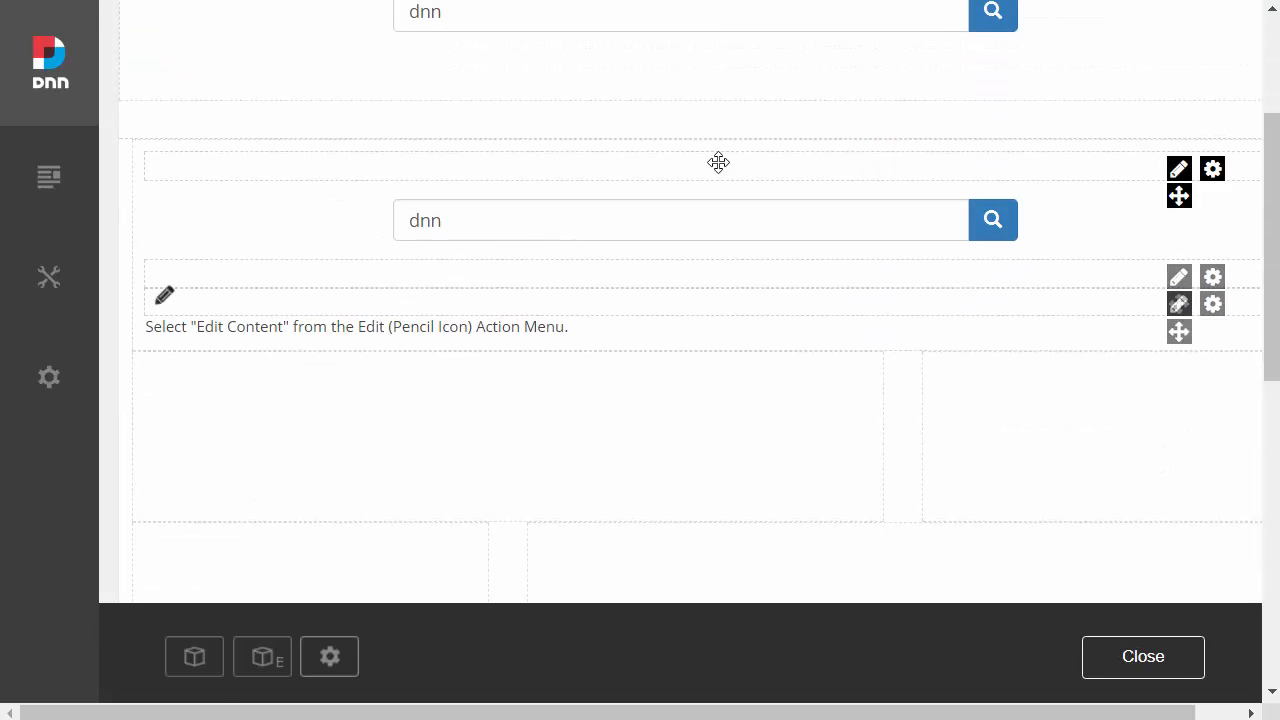
Step: Rerun the dnn search from the uppermost box and compare the input boxes with the live search box above the results
click(988, 147)
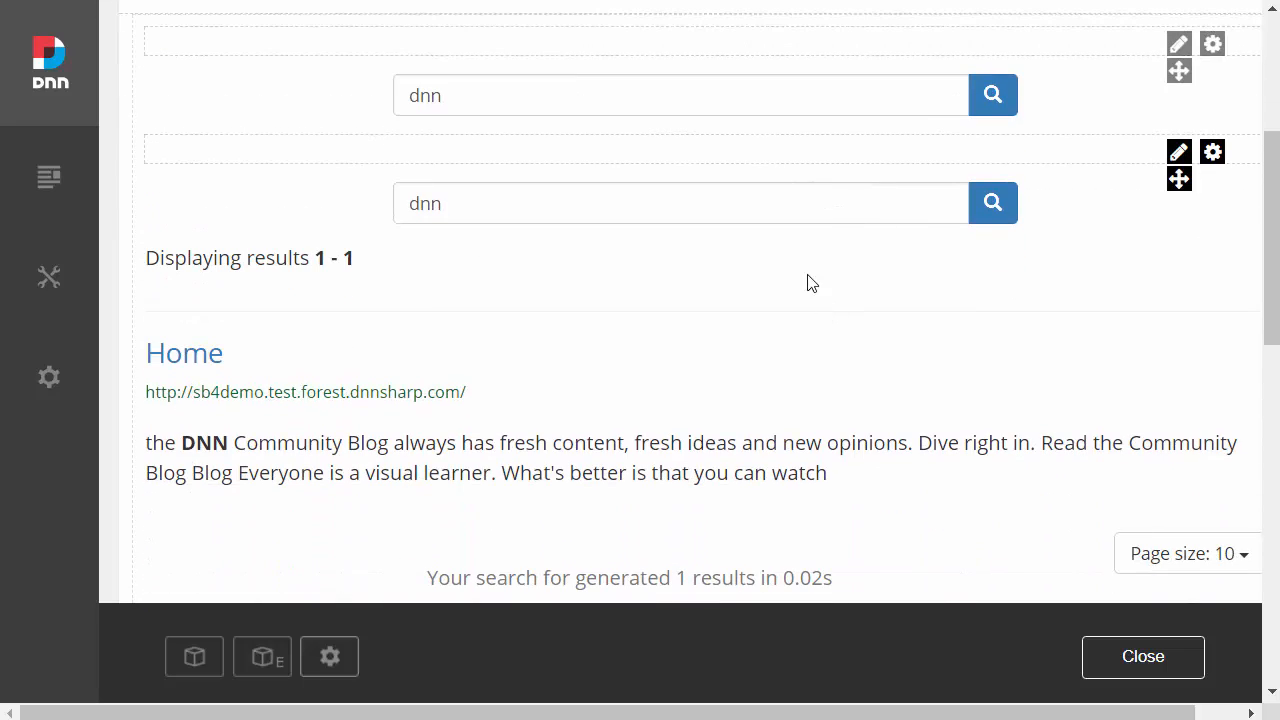
drag(475, 203, 376, 203)
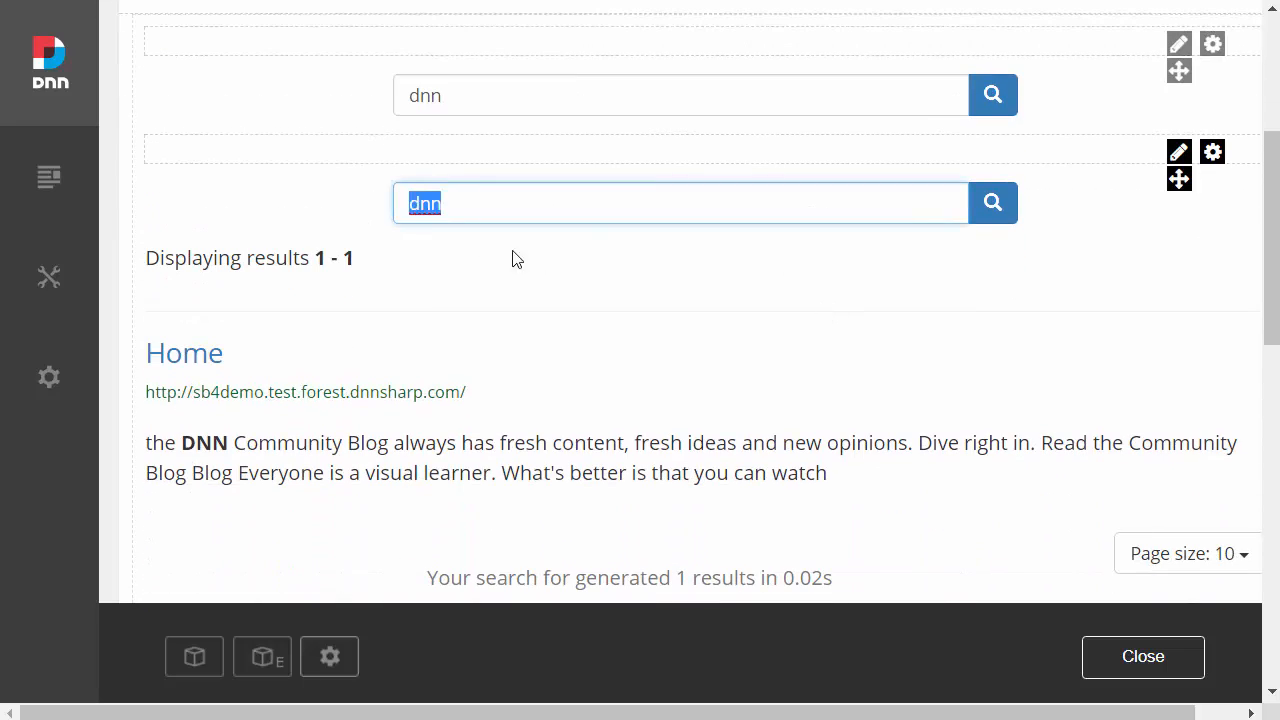
click(585, 249)
scroll(583, 300, up, 2)
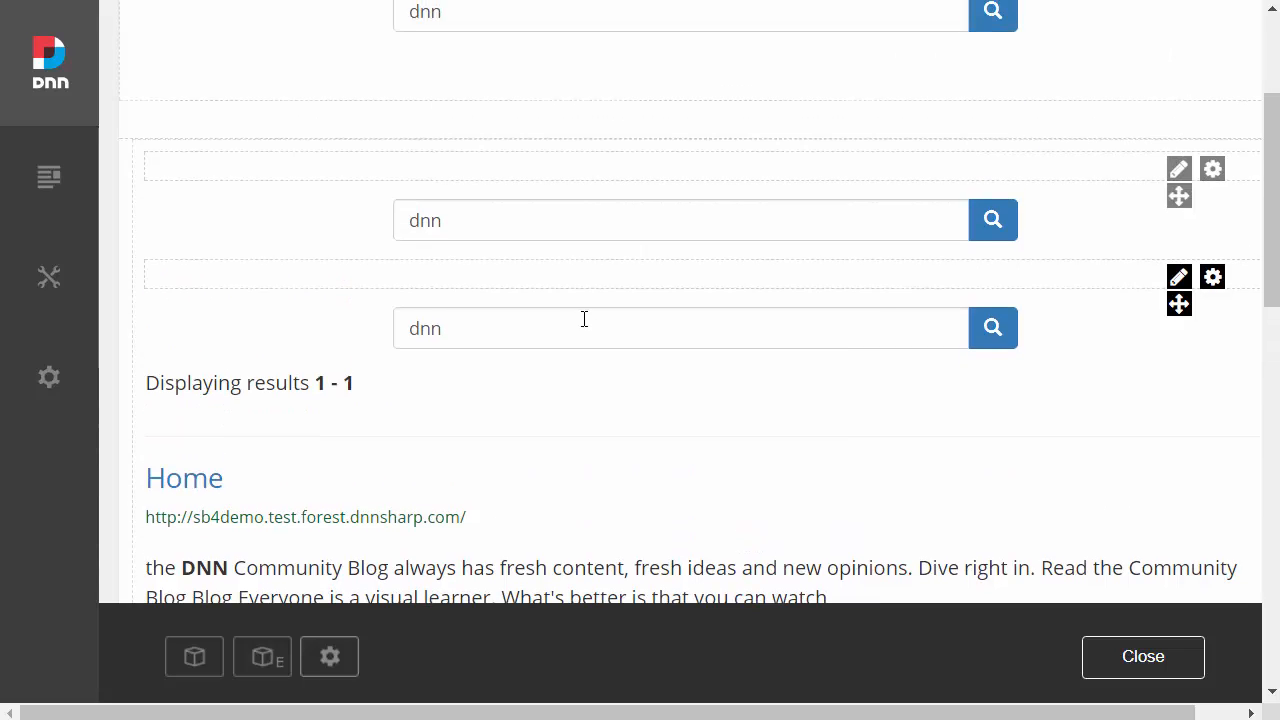
click(617, 149)
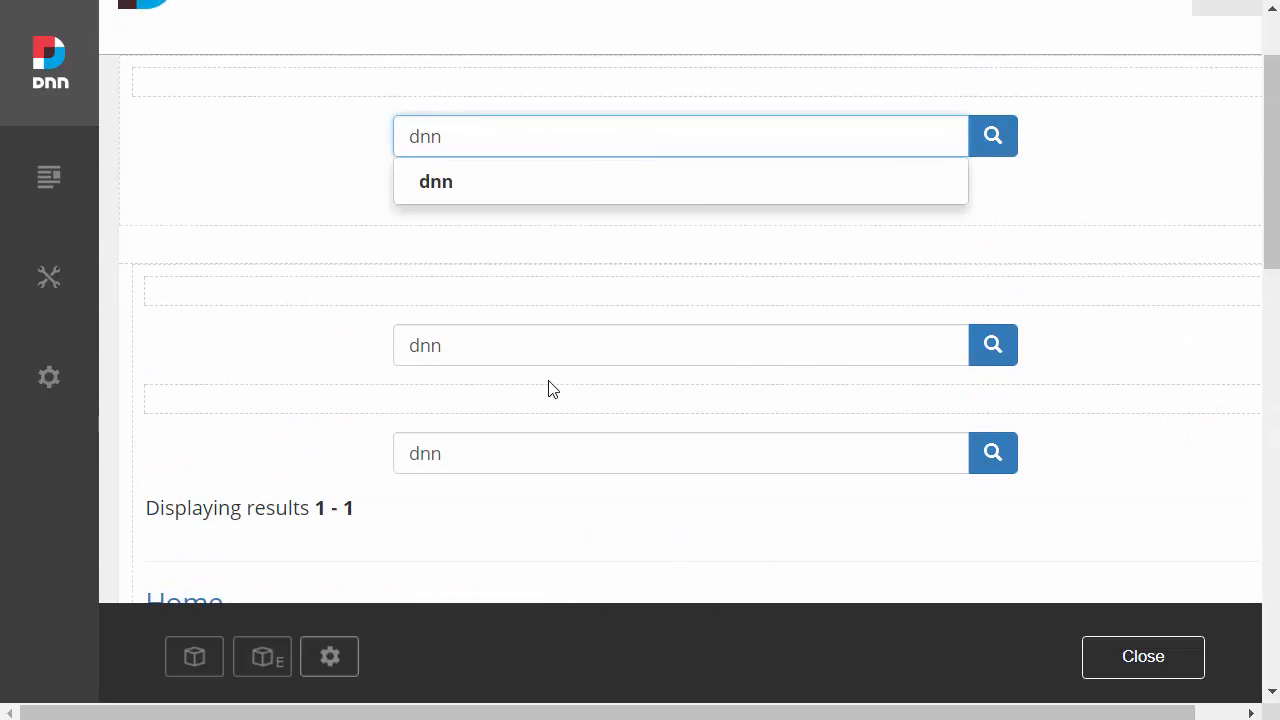
click(551, 340)
scroll(376, 388, down, 1)
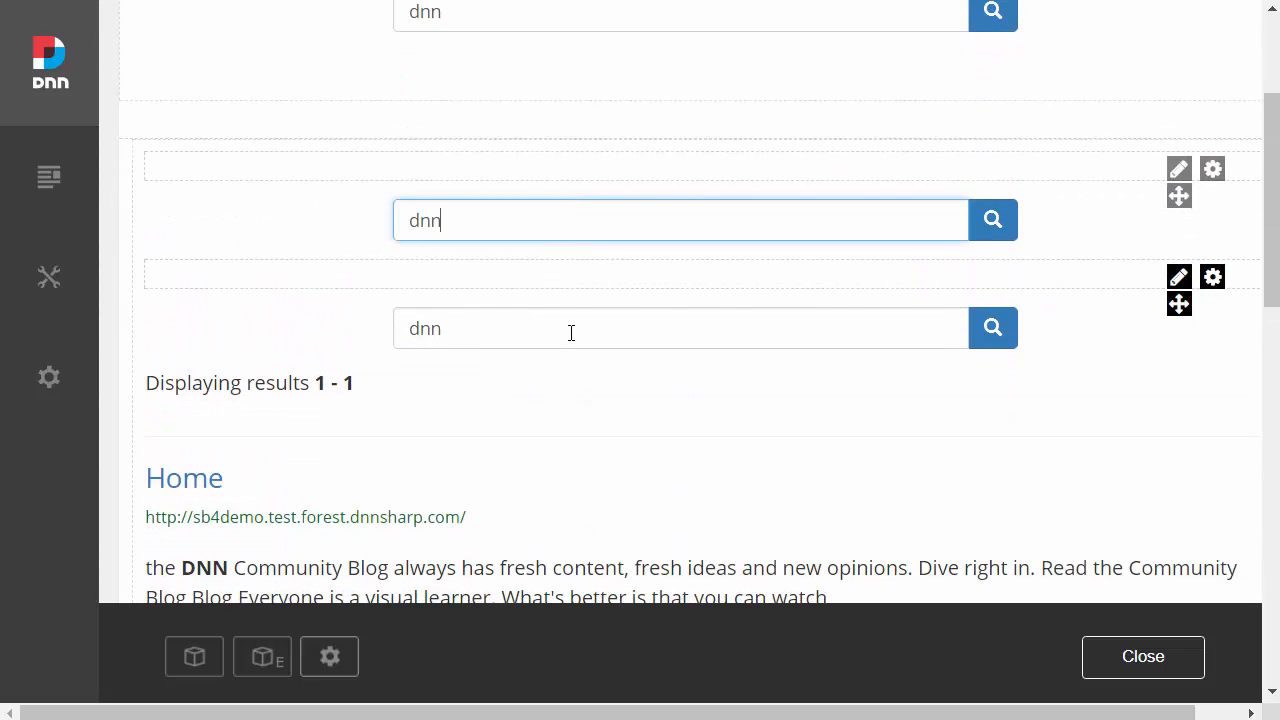
click(586, 329)
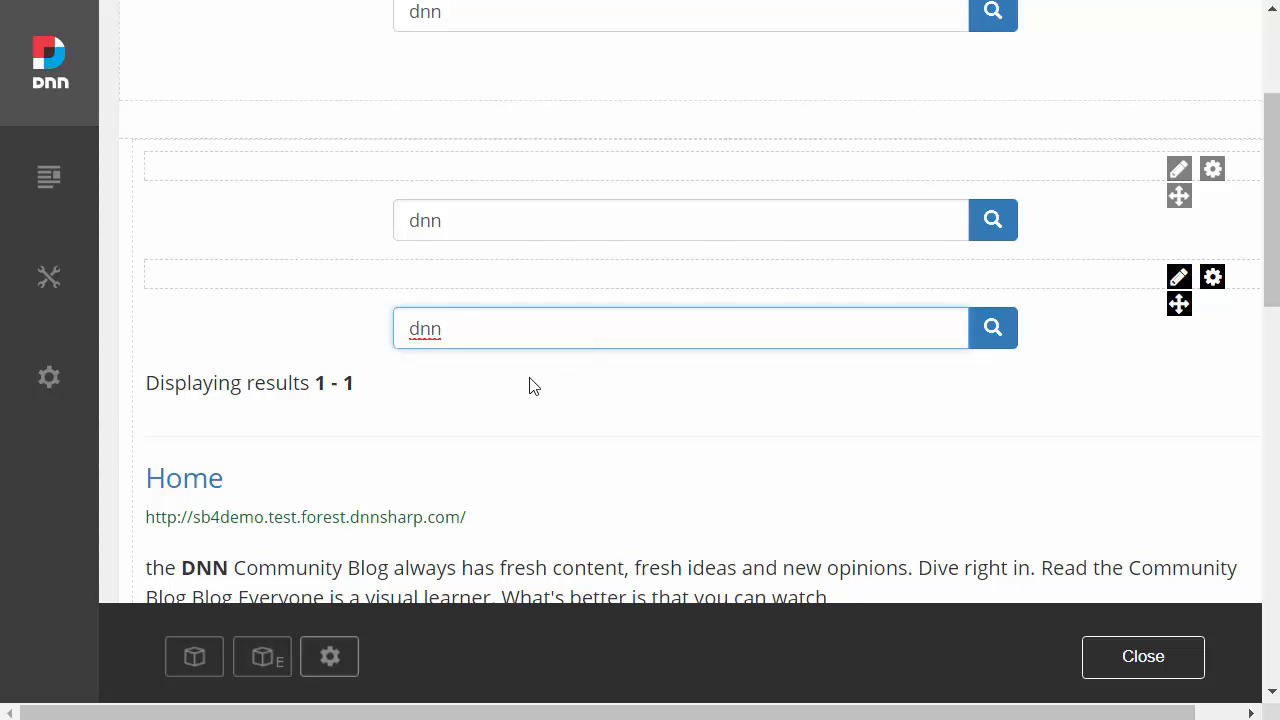
scroll(515, 349, down, 1)
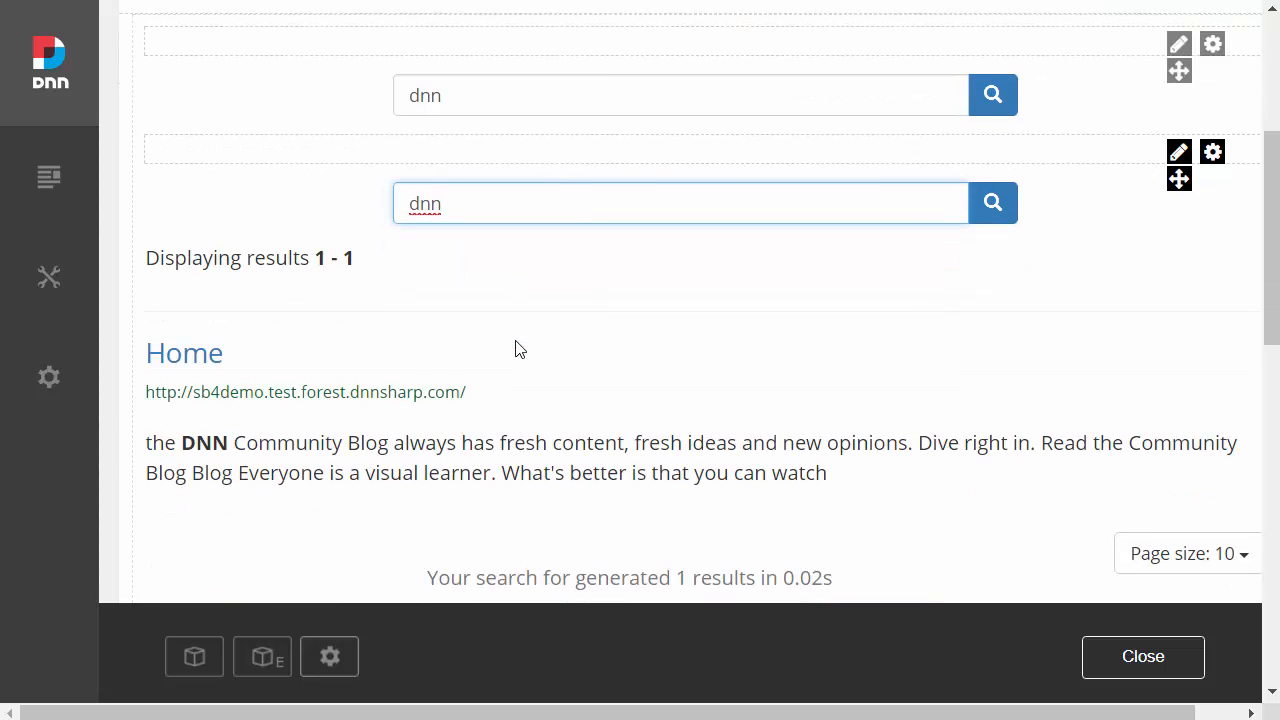
Step: Test the live search box above the results by clearing it and entering vo, comm and dnn in turn
key(BackSpace)
key(BackSpace)
key(BackSpace)
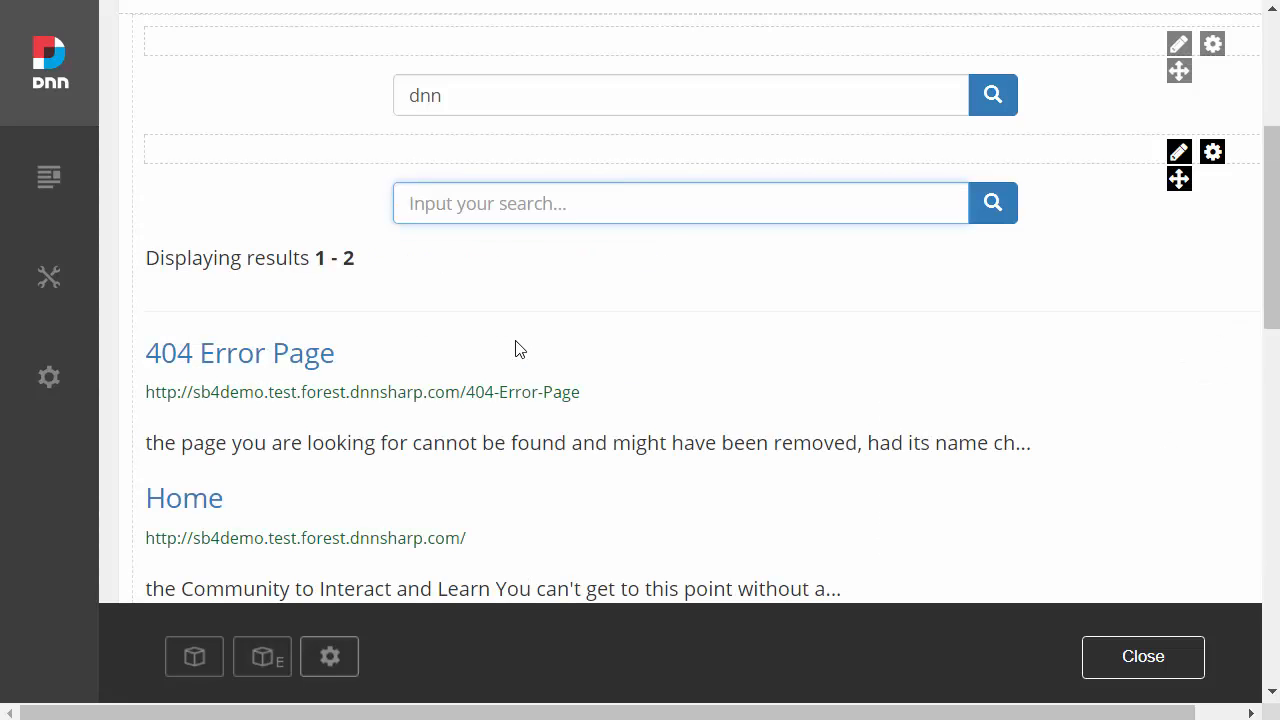
text(vo)
key(BackSpace)
key(BackSpace)
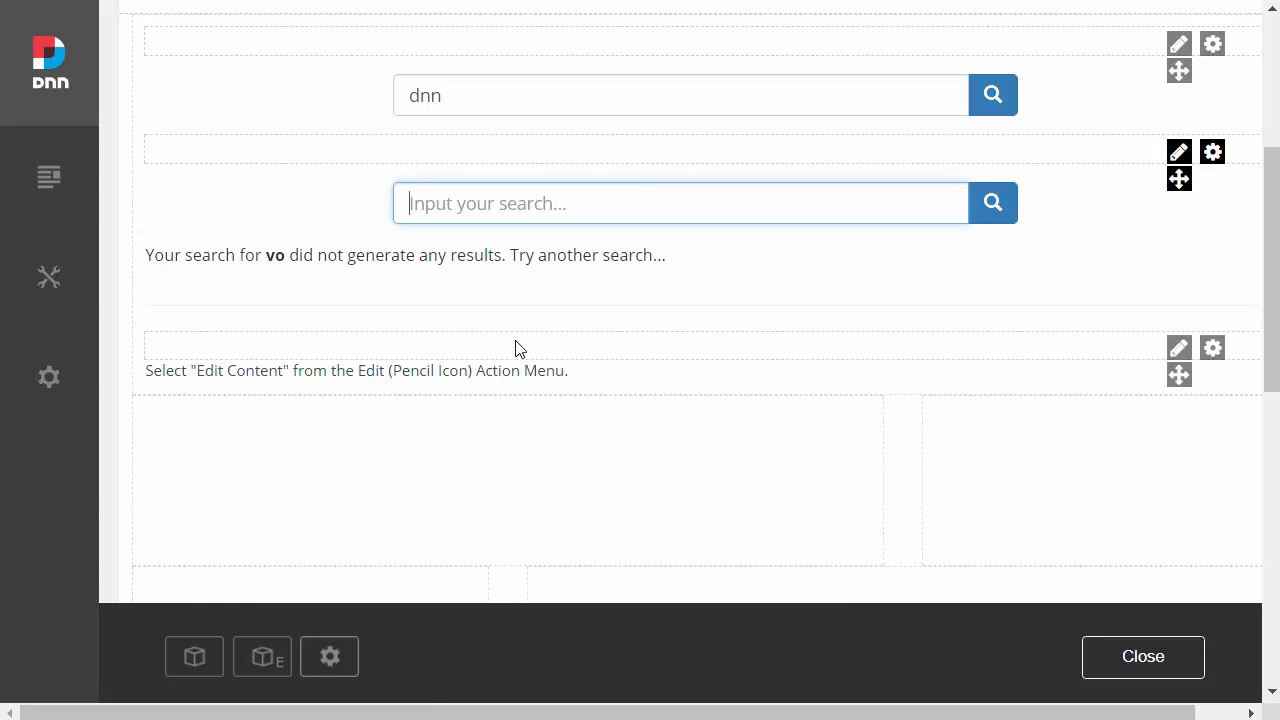
text(comm)
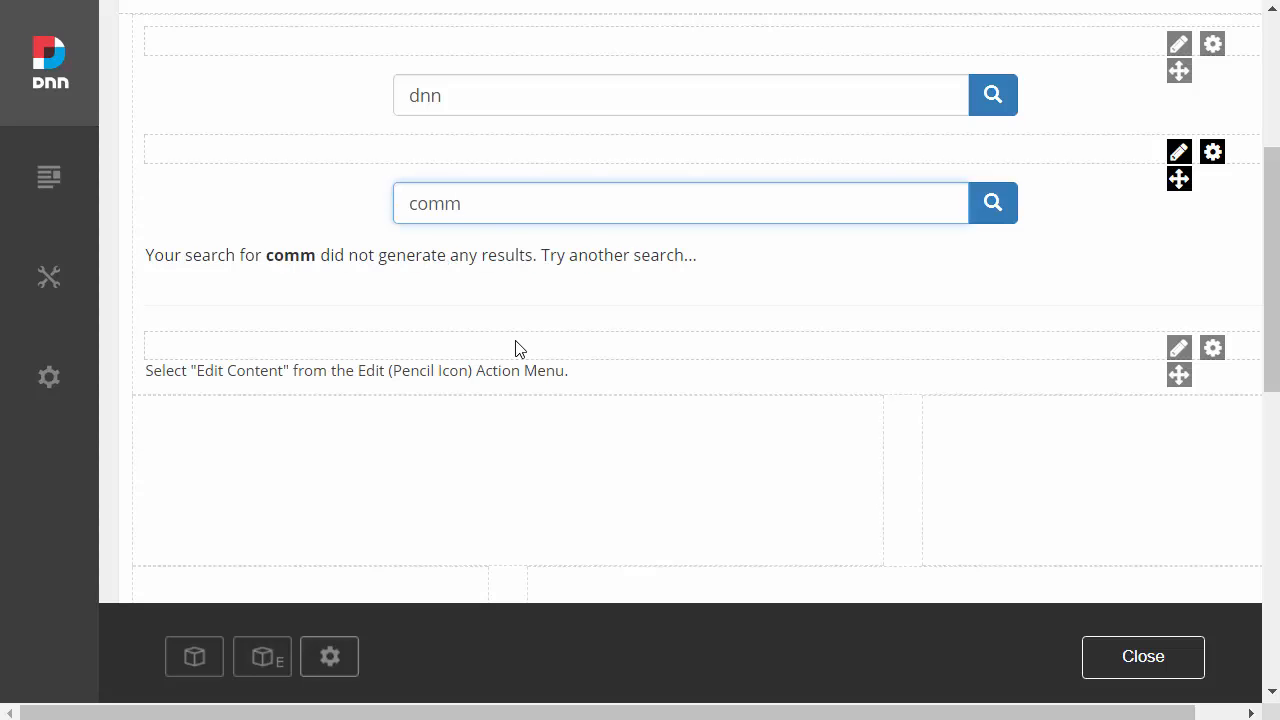
key(BackSpace)
key(BackSpace)
key(BackSpace)
key(BackSpace)
text(dnn)
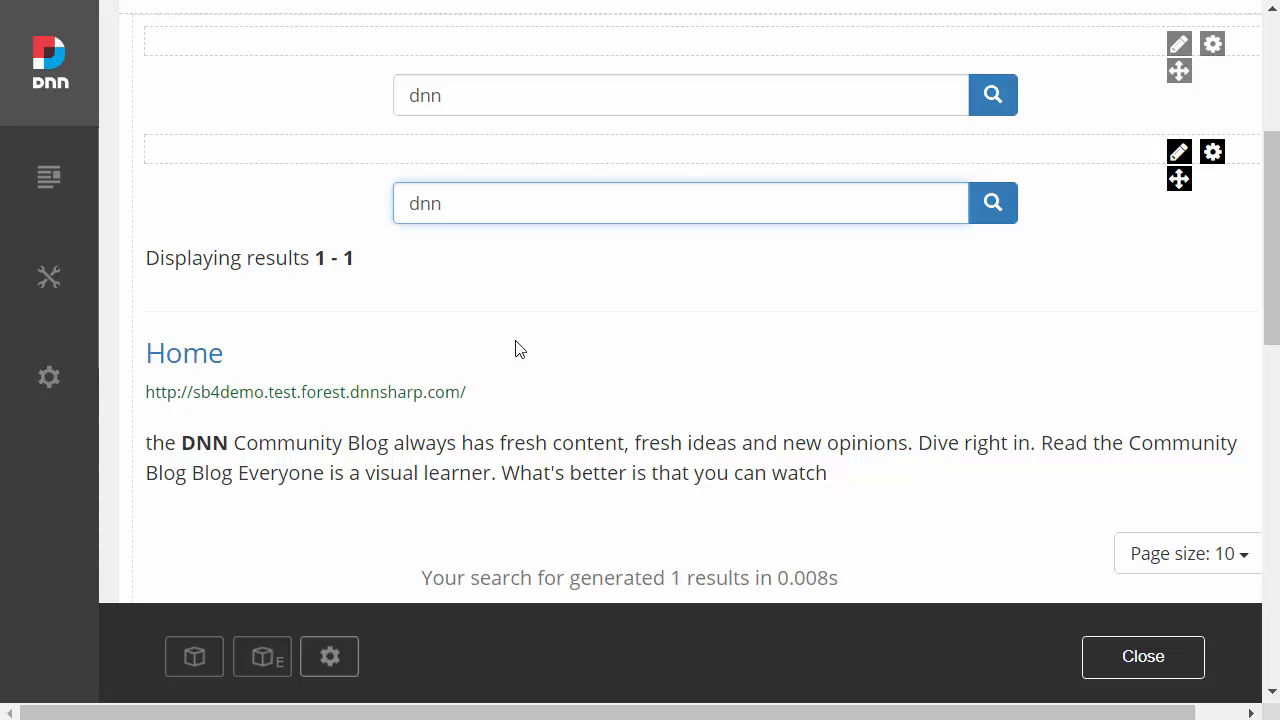
key(Return)
Step: Open the full-screen search settings of the uppermost search input module
scroll(515, 349, up, 5)
mouse_move(1193, 210)
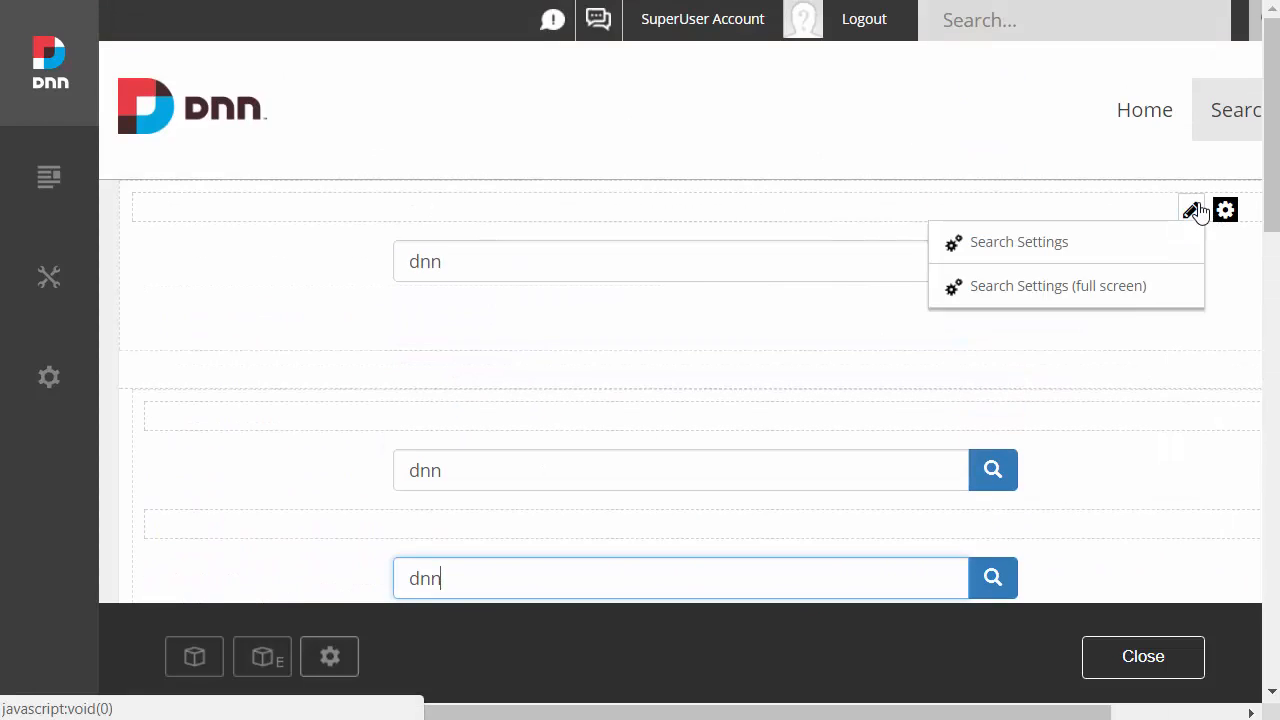
click(1133, 292)
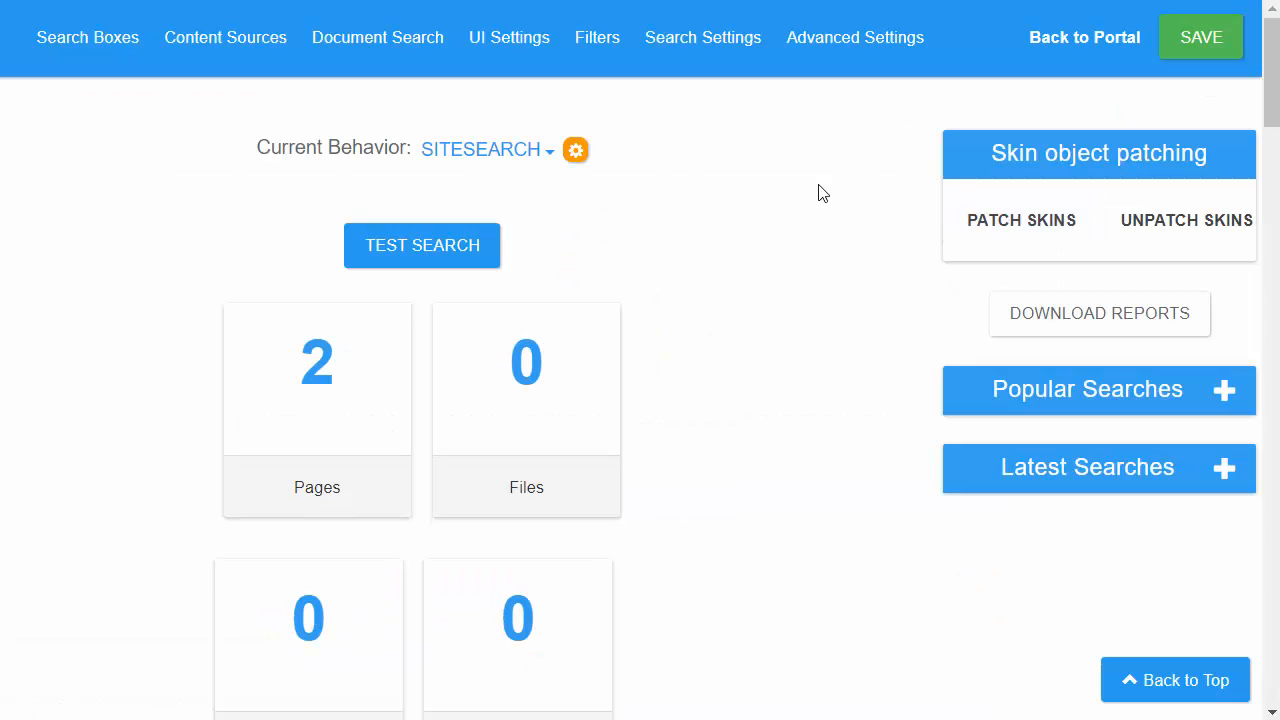
Step: Expand the Search Input Box section of the UI settings and examine the templates offered for the search input box
scroll(776, 256, down, 12)
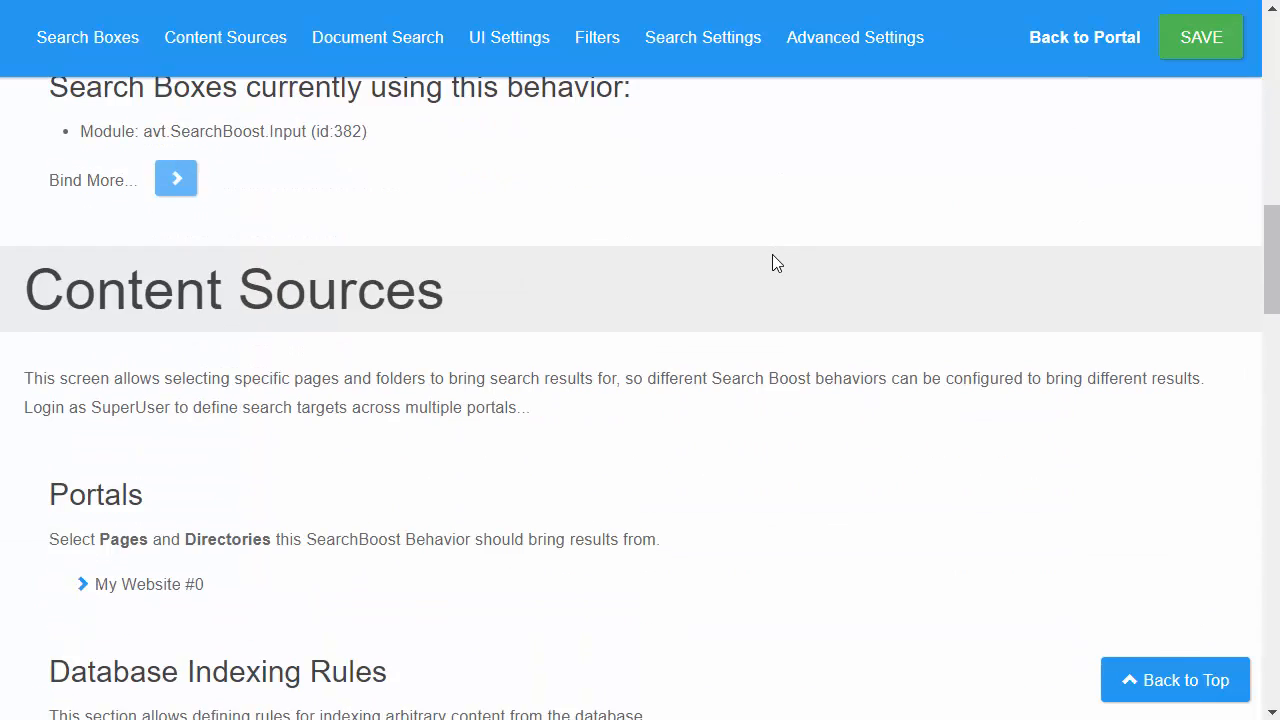
scroll(772, 263, down, 10)
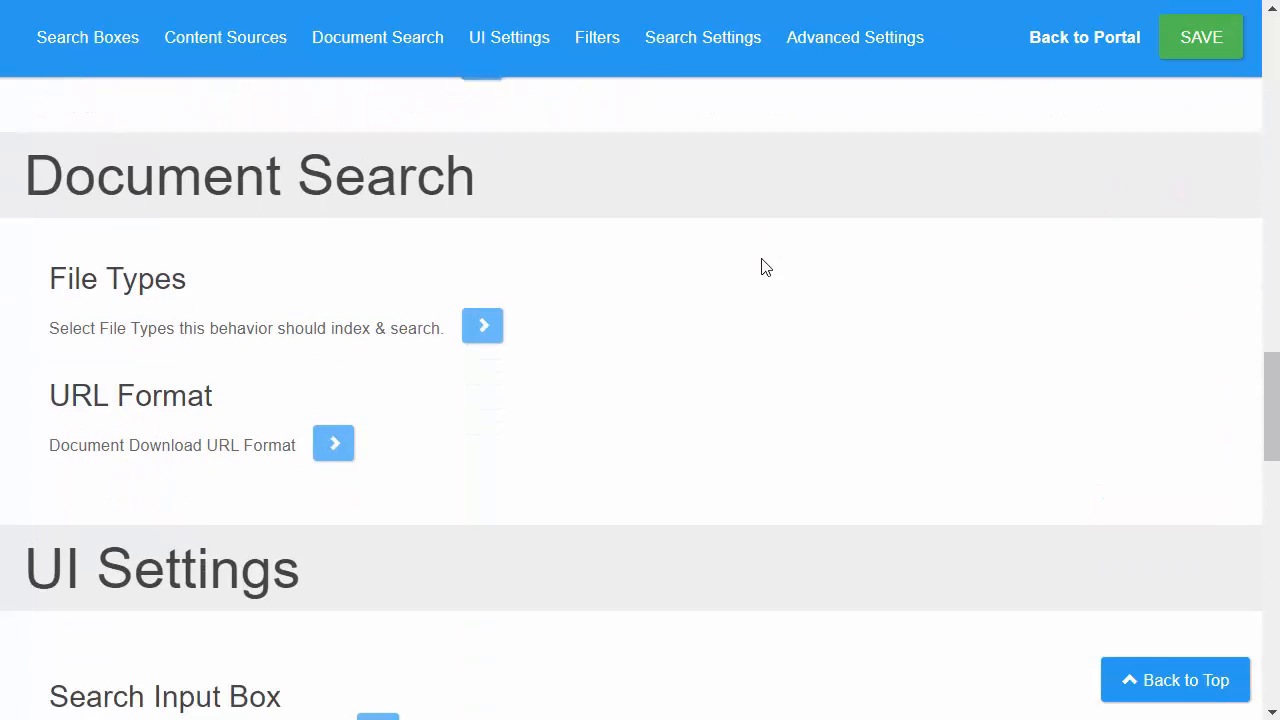
scroll(700, 290, down, 4)
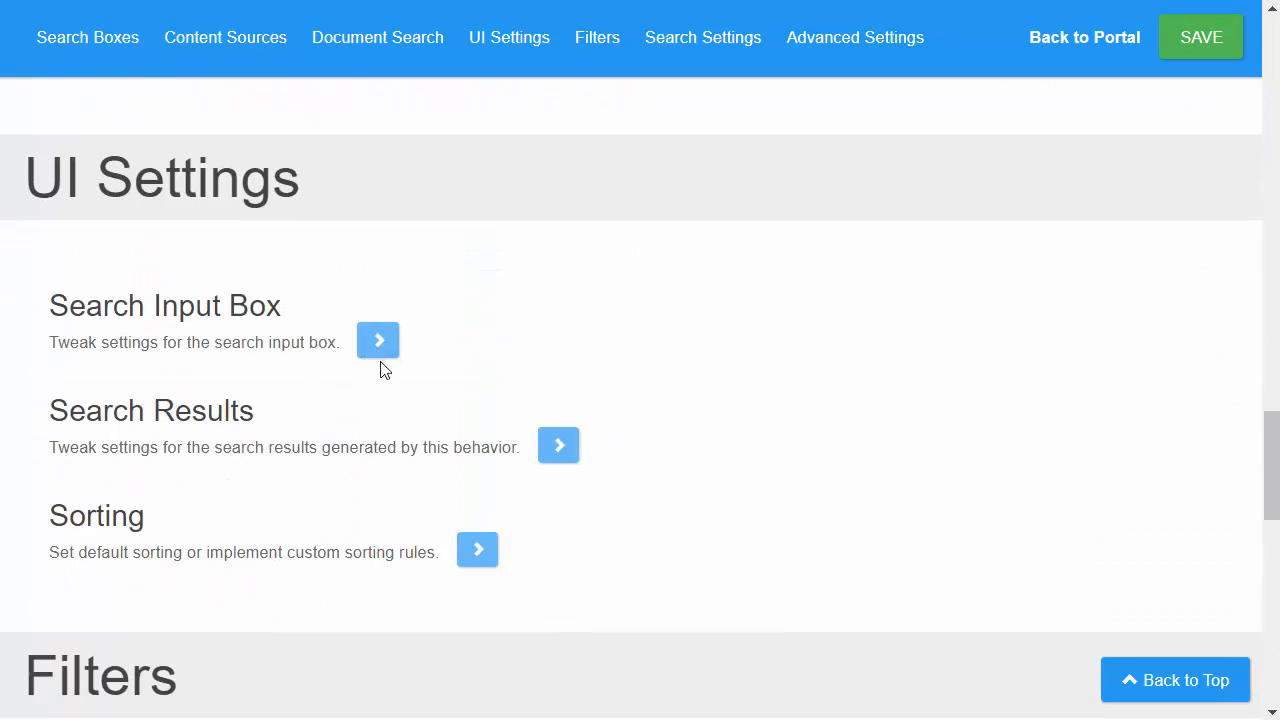
click(382, 352)
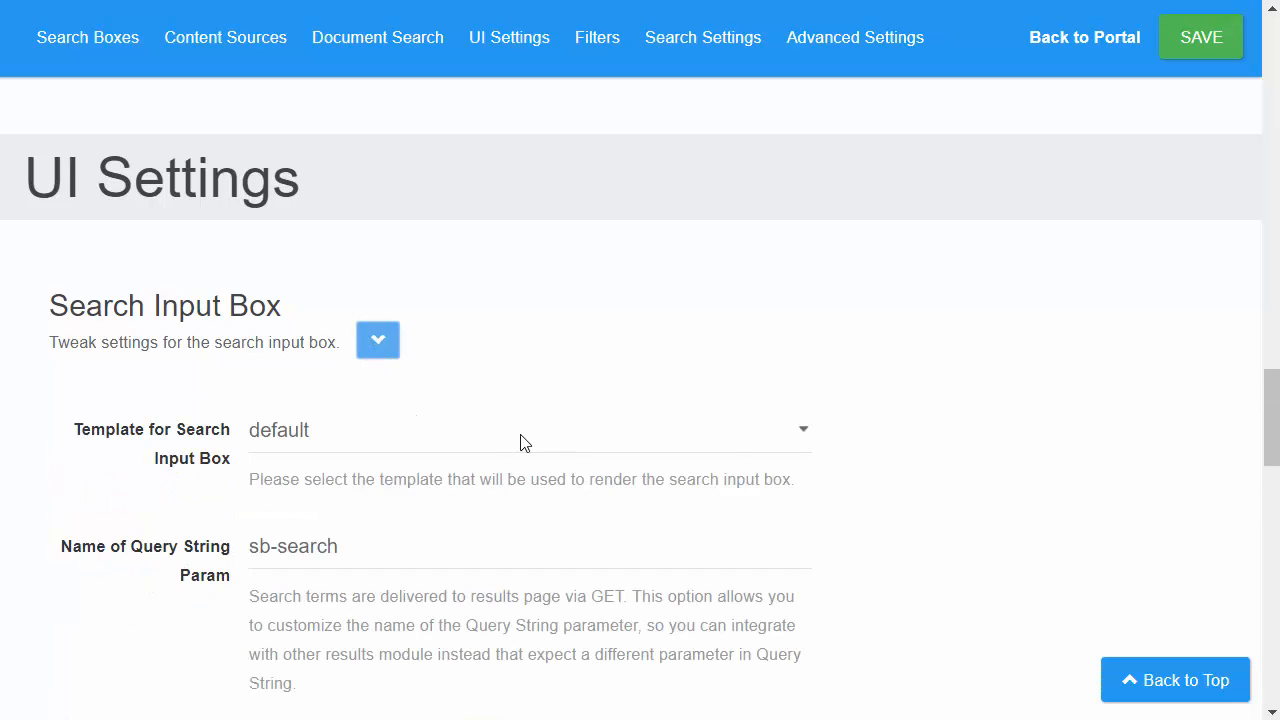
scroll(443, 420, down, 1)
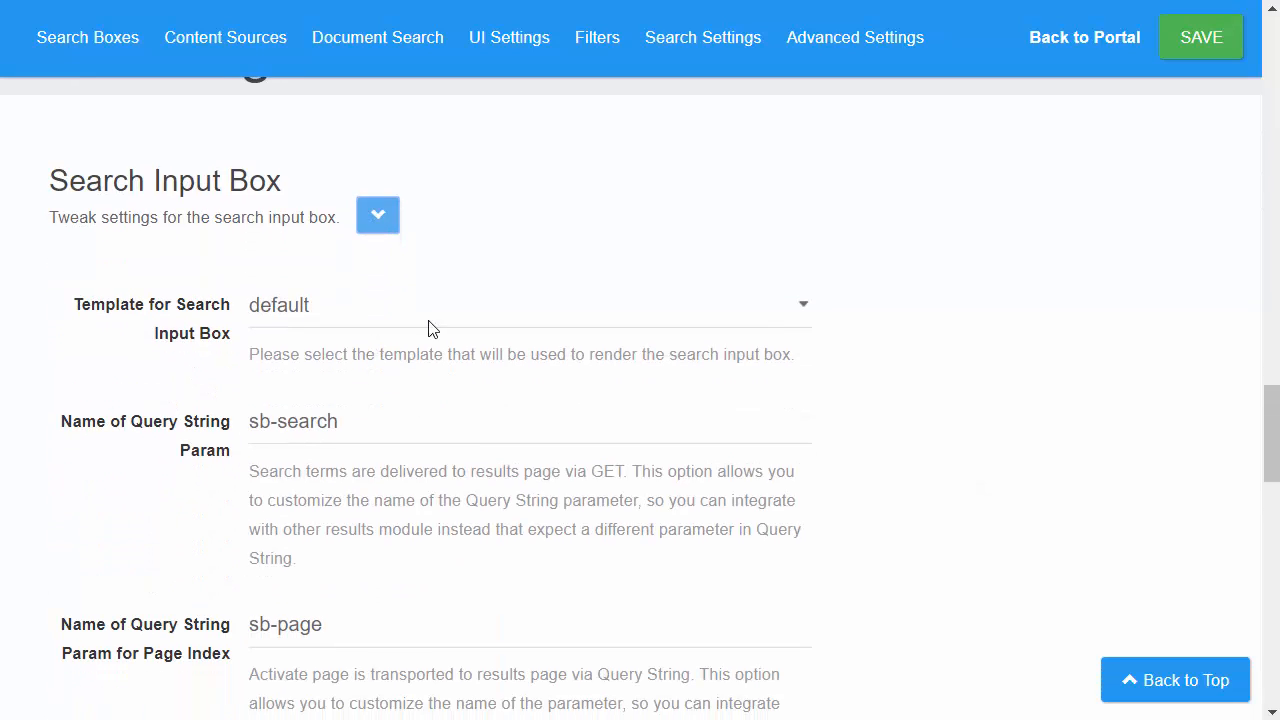
click(288, 318)
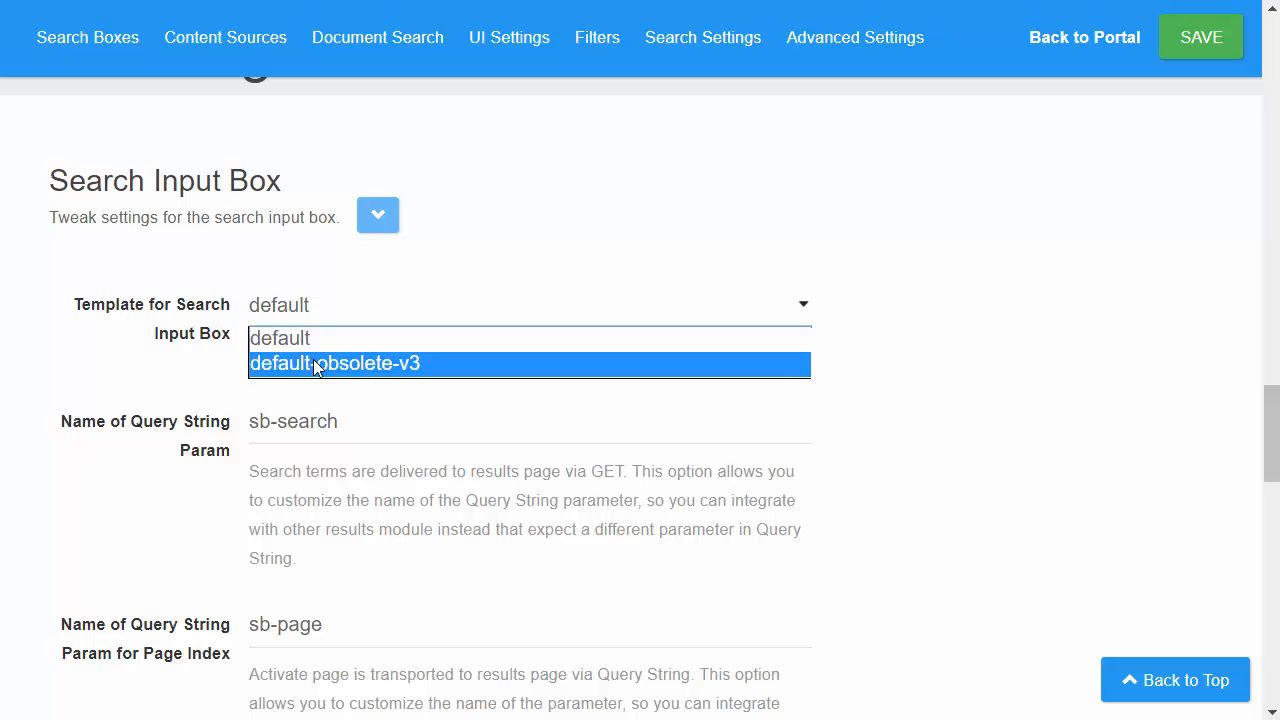
click(553, 238)
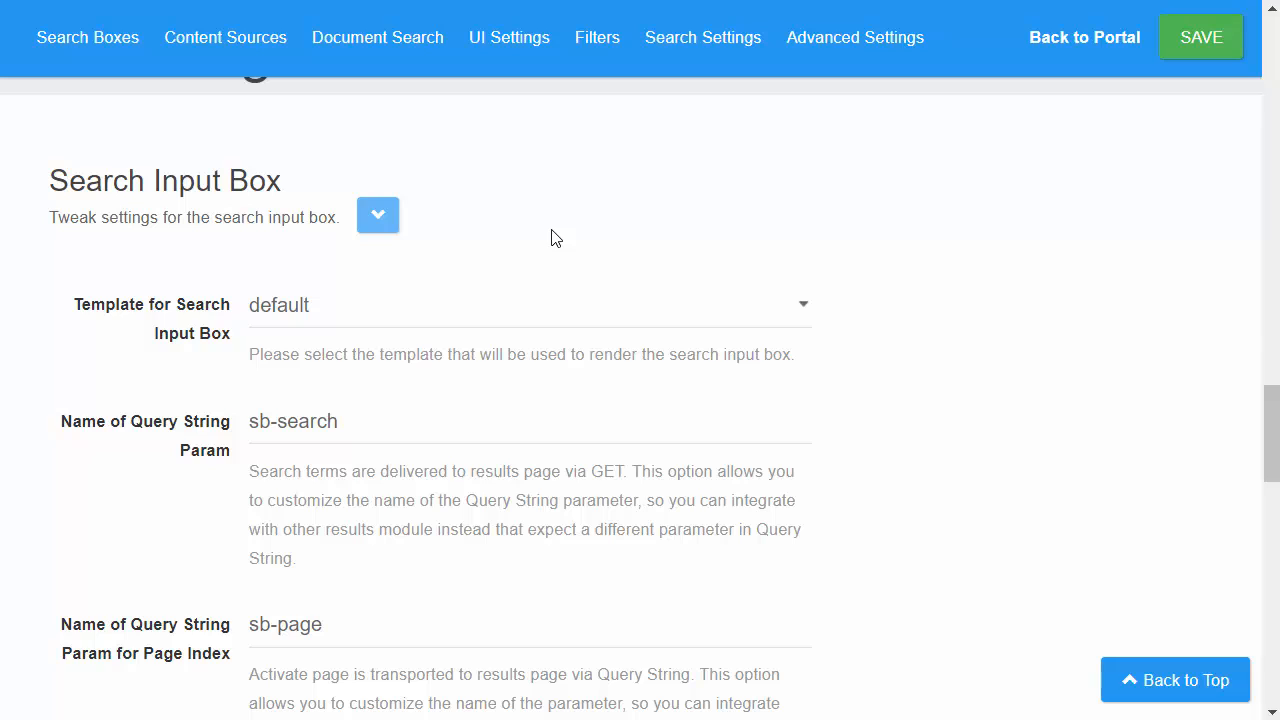
click(424, 331)
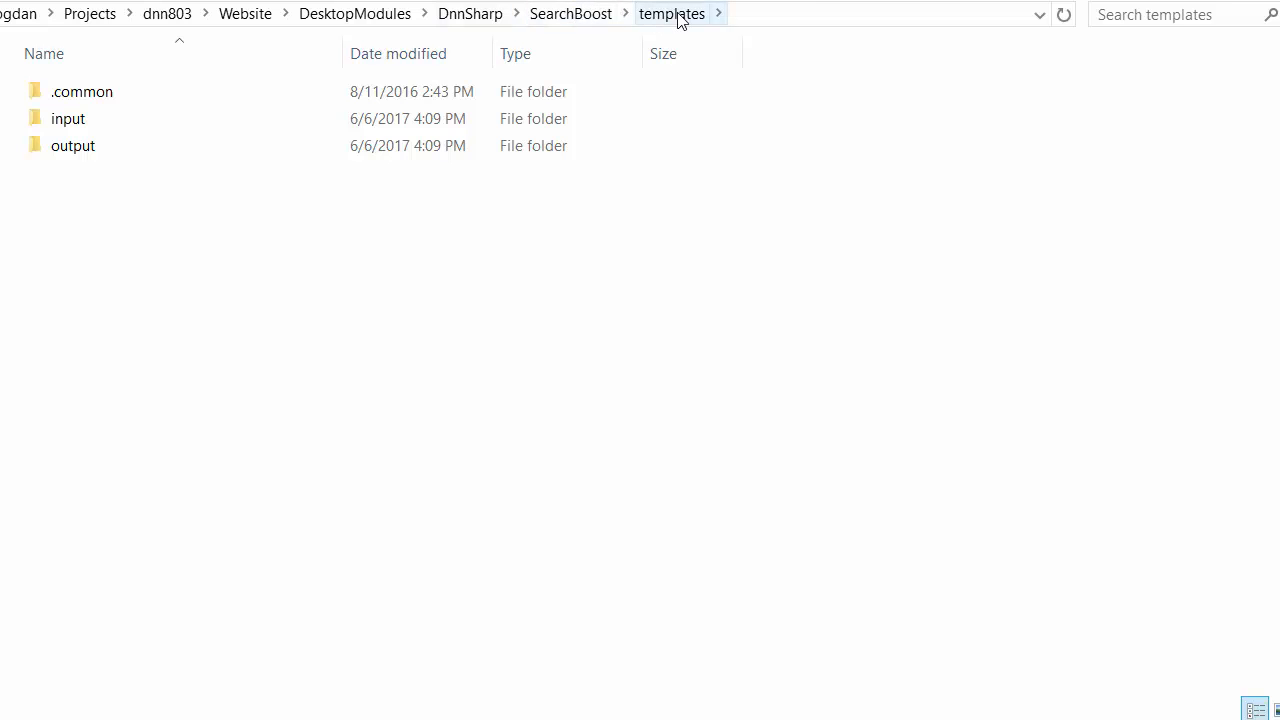
Step: In File Explorer, look at SearchBoost's input and output template folders and open template.cshtml from the output/default folder
click(87, 120)
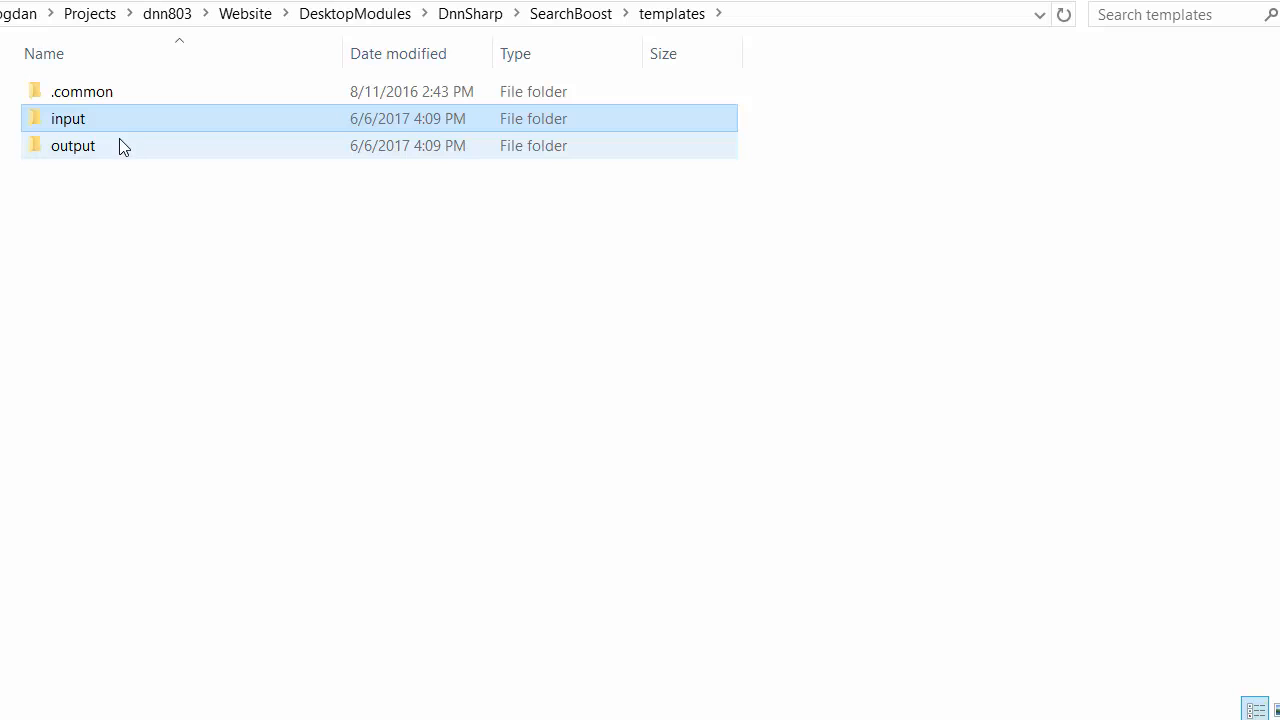
mouse_move(117, 147)
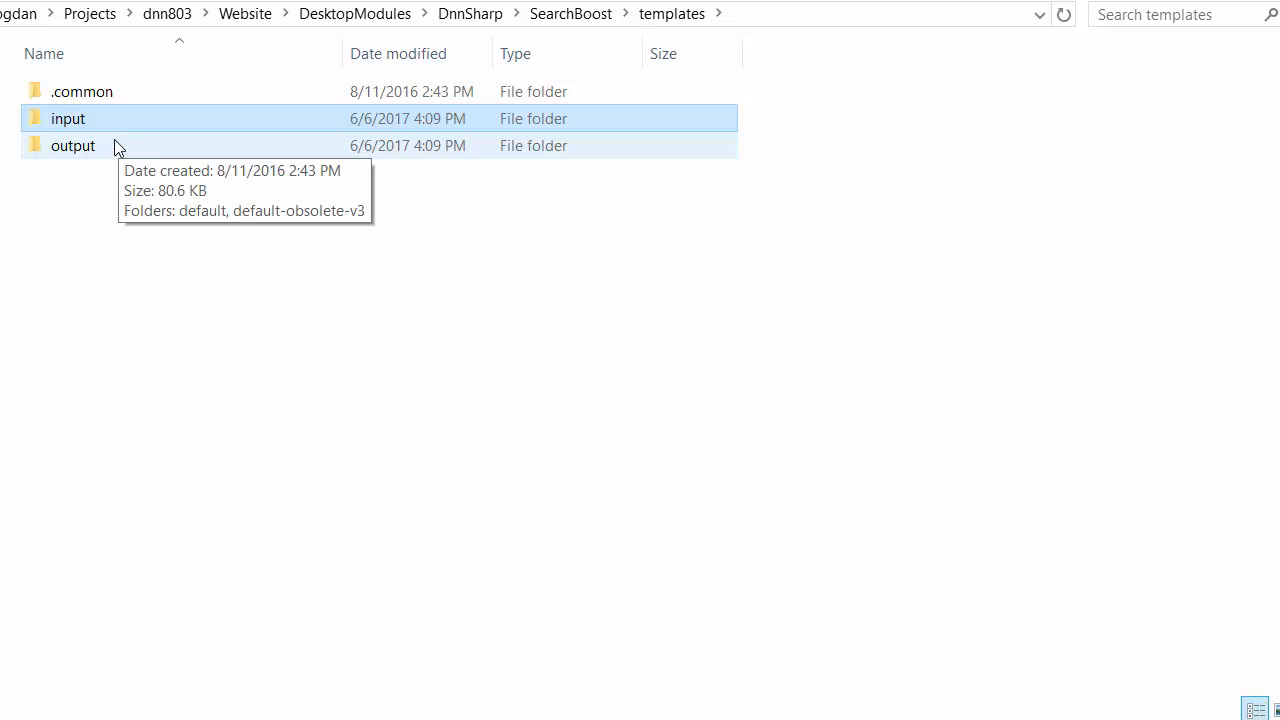
click(103, 155)
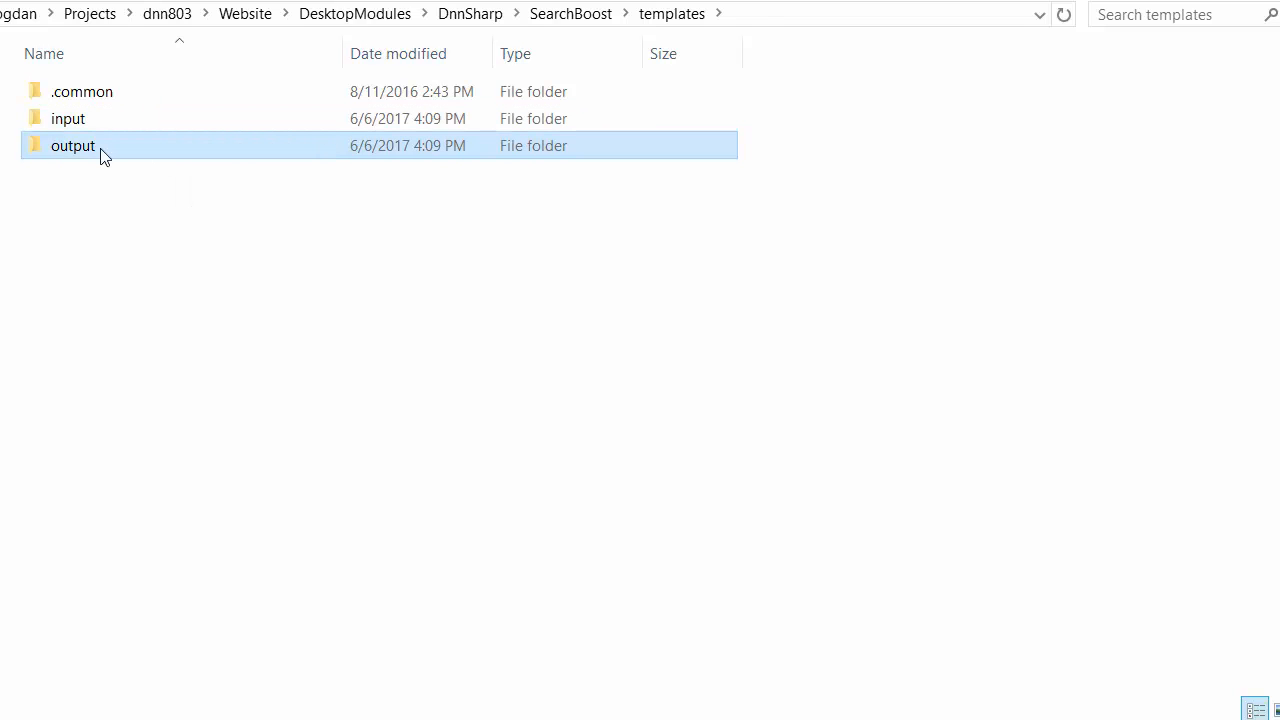
double_click(101, 152)
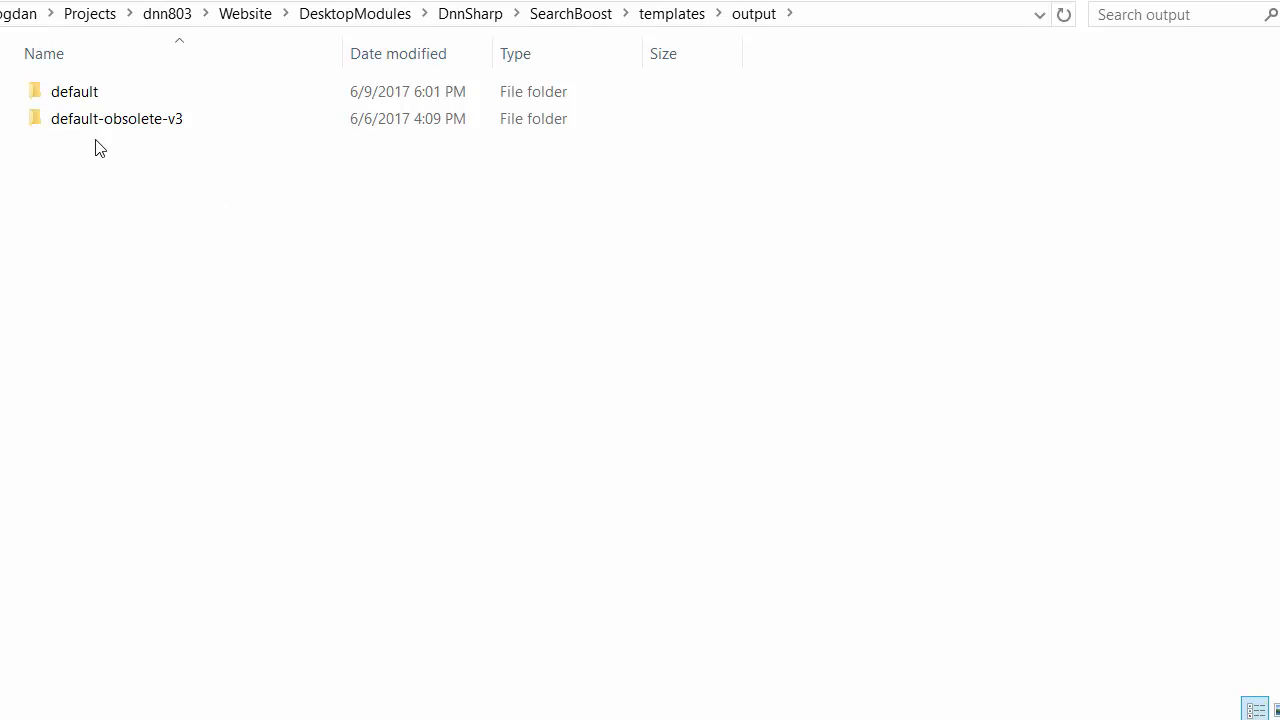
click(166, 100)
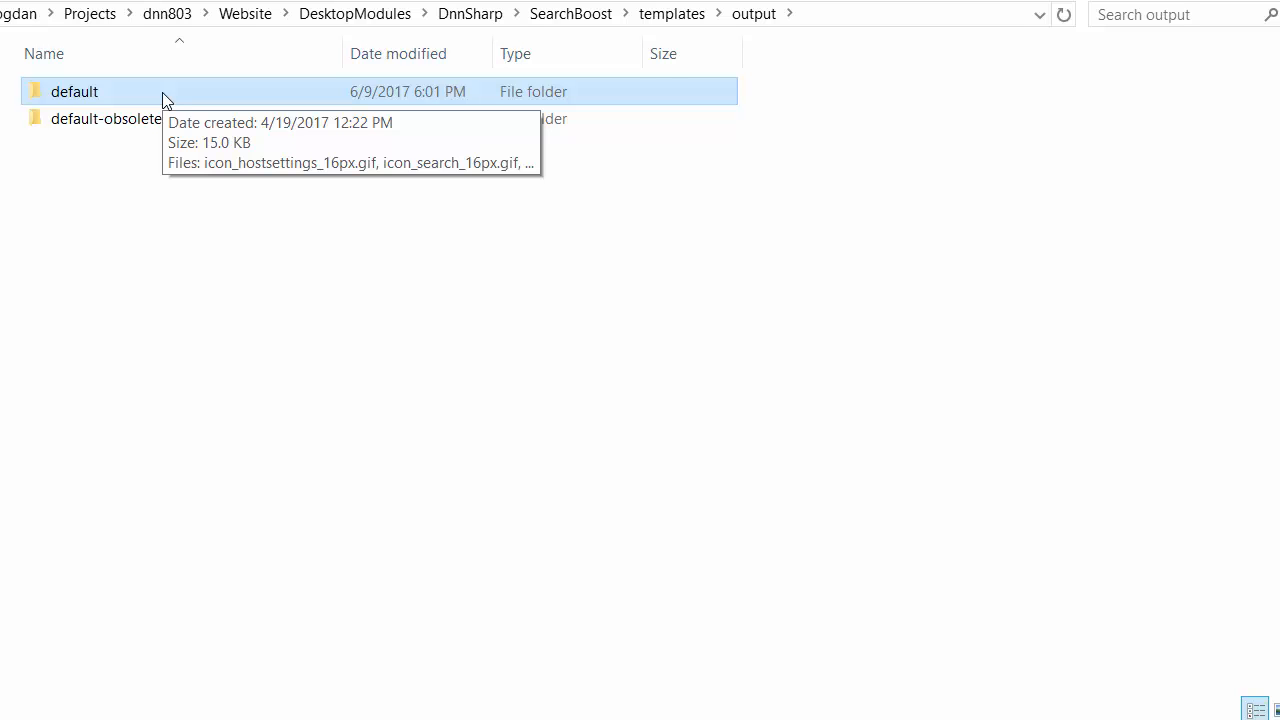
double_click(166, 100)
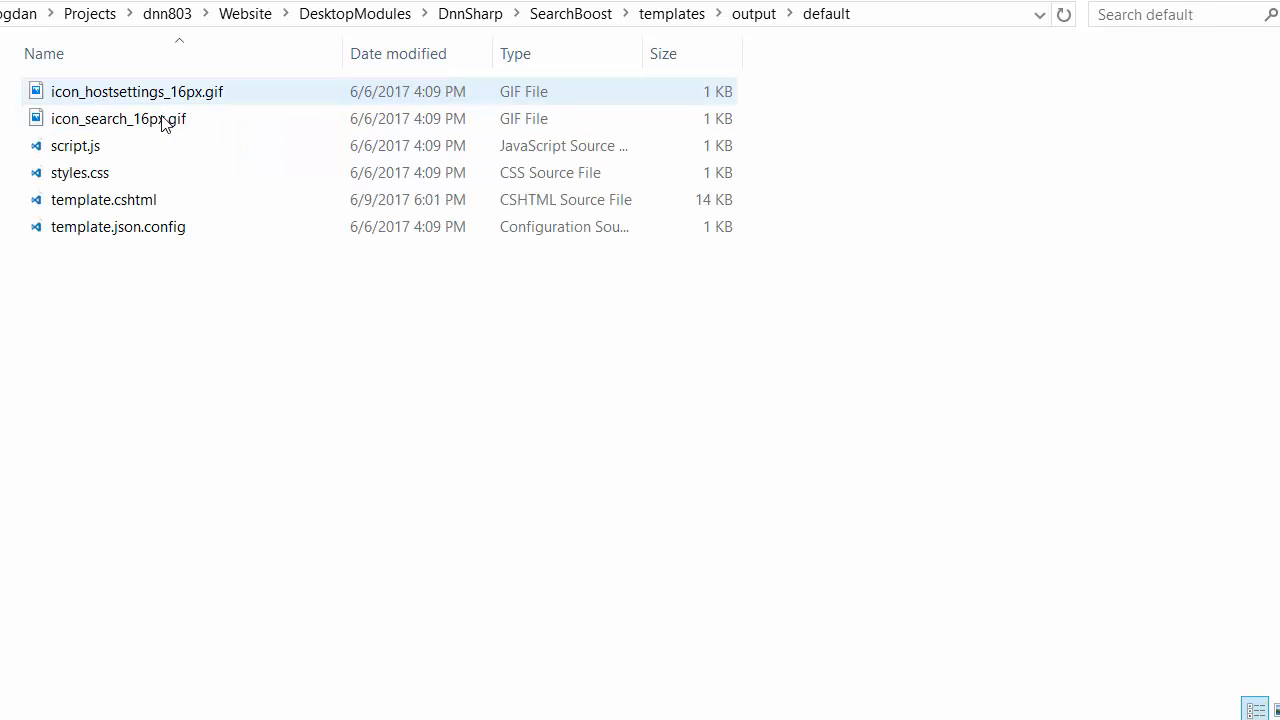
click(97, 203)
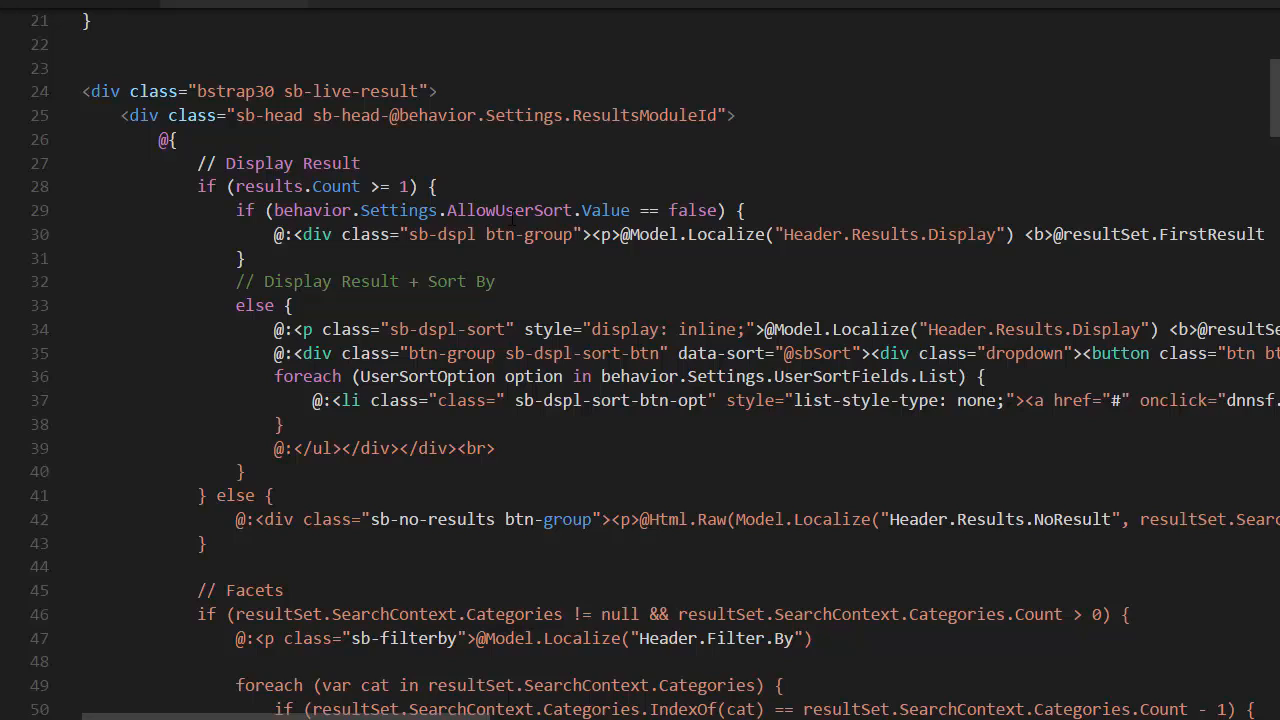
Step: Read through template.cshtml in the code editor, from the display-result and facets sections to the title section
click(345, 331)
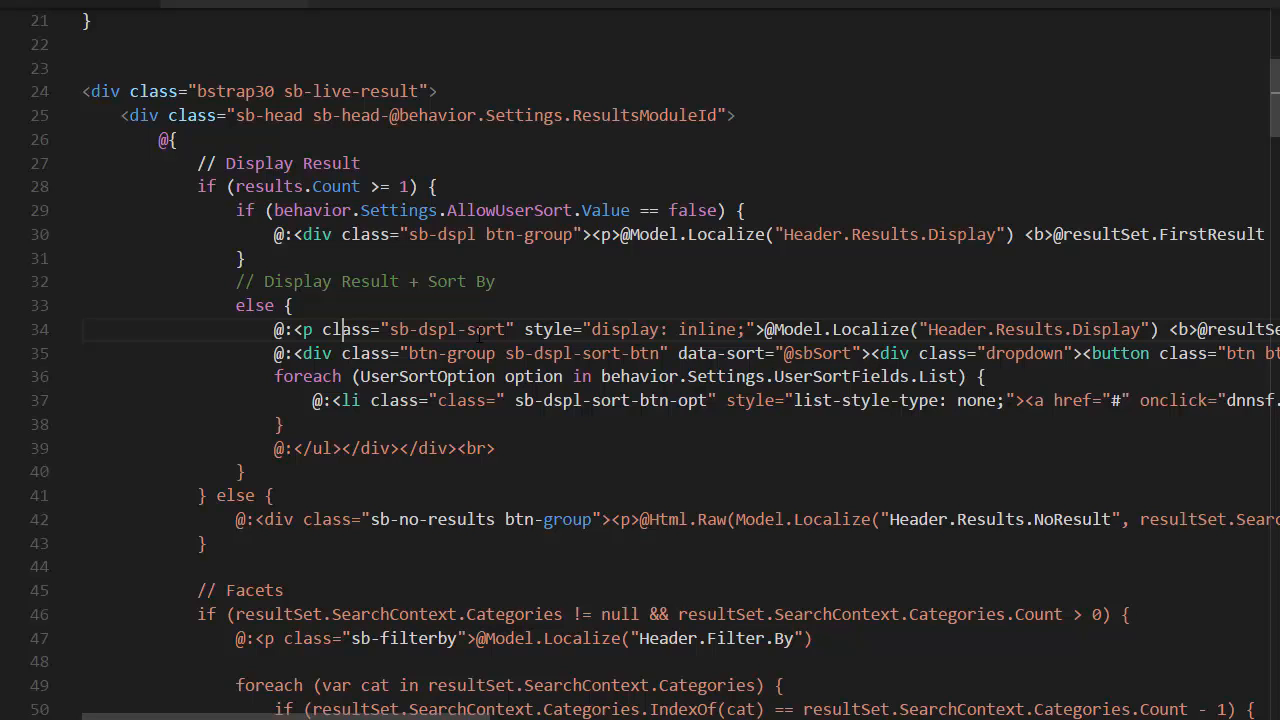
scroll(479, 337, down, 1)
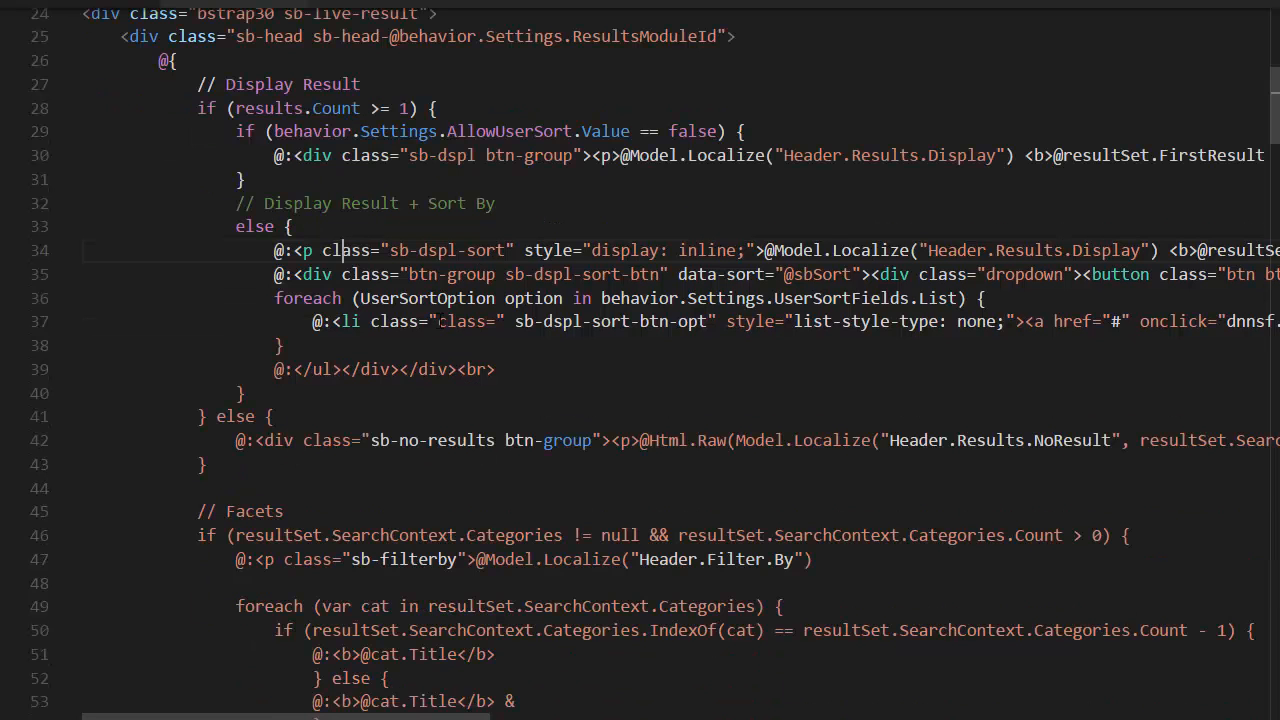
scroll(371, 424, down, 4)
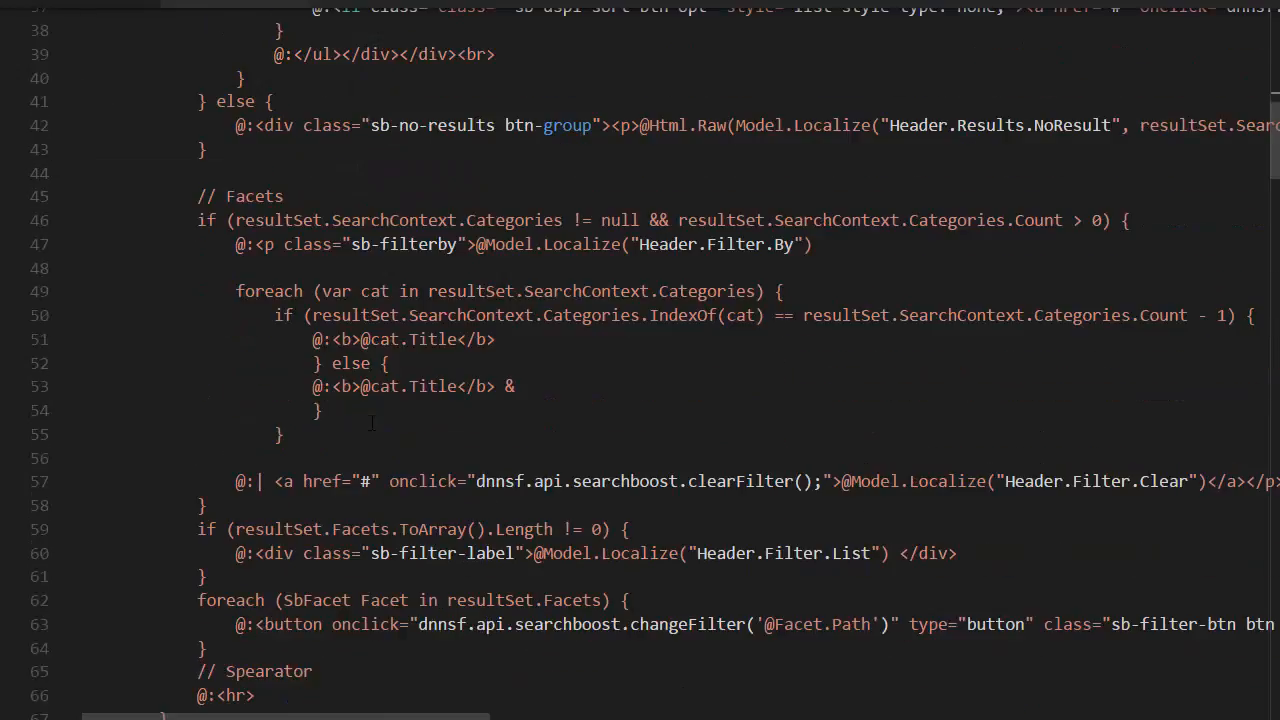
scroll(371, 424, down, 8)
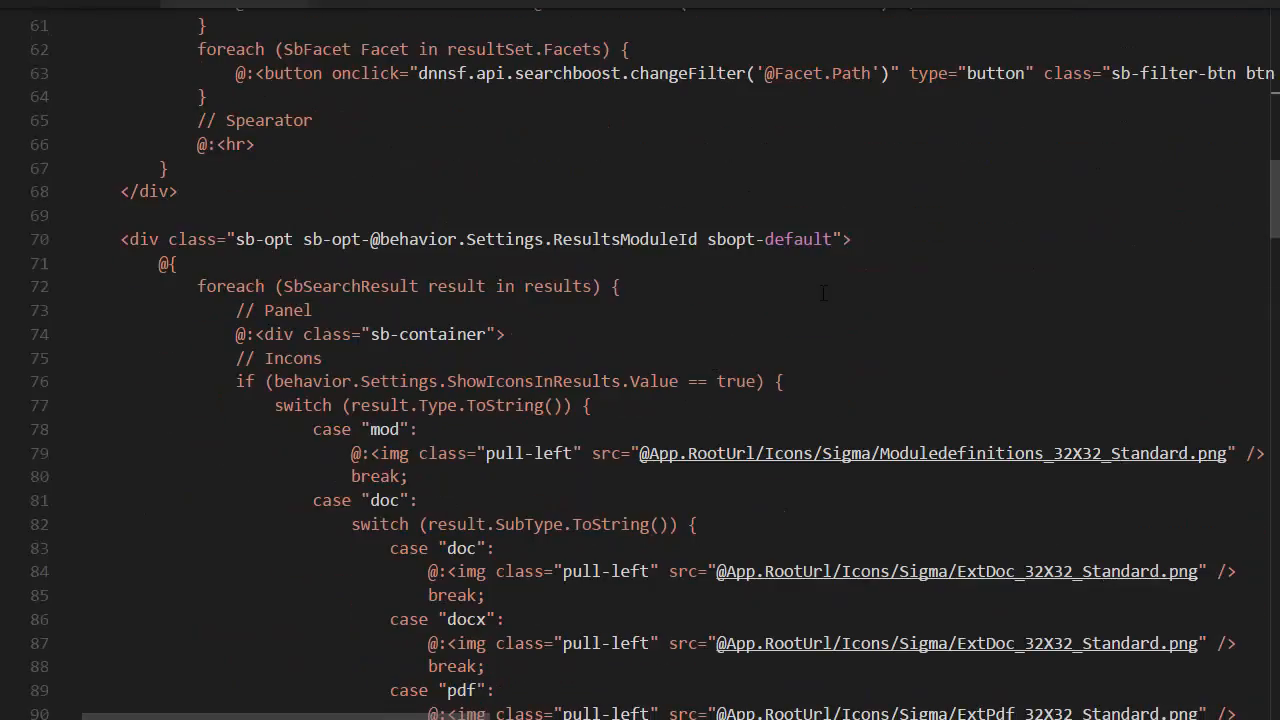
scroll(823, 293, down, 18)
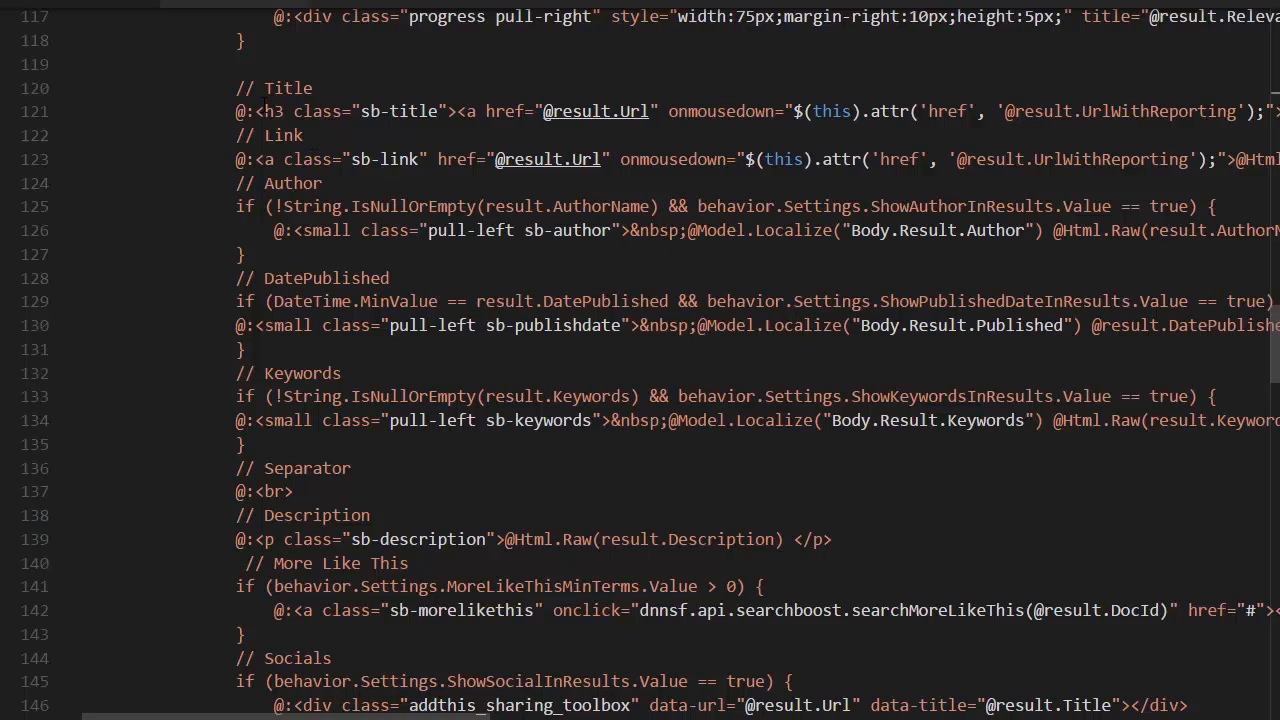
Step: Highlight the h3 tag with class sb-title under the Title comment and inspect the rest of that line
click(218, 111)
drag(300, 716, 350, 716)
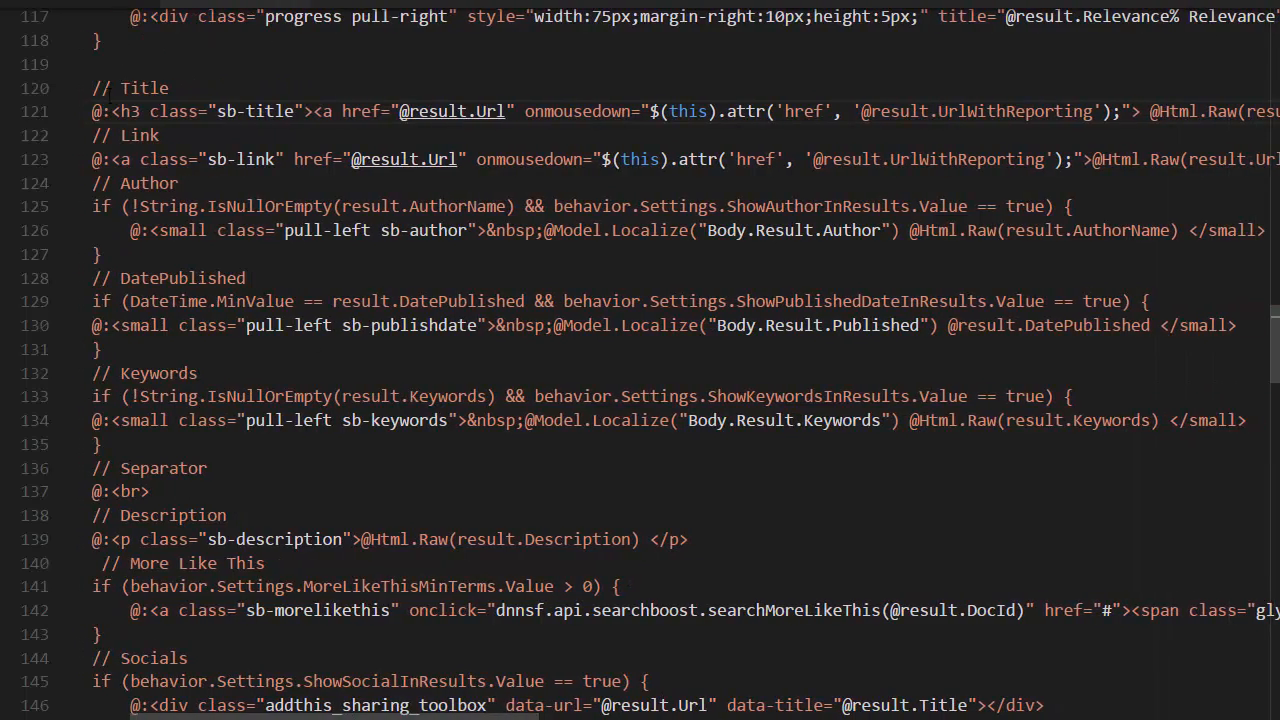
drag(92, 111, 107, 111)
click(307, 135)
drag(246, 112, 449, 112)
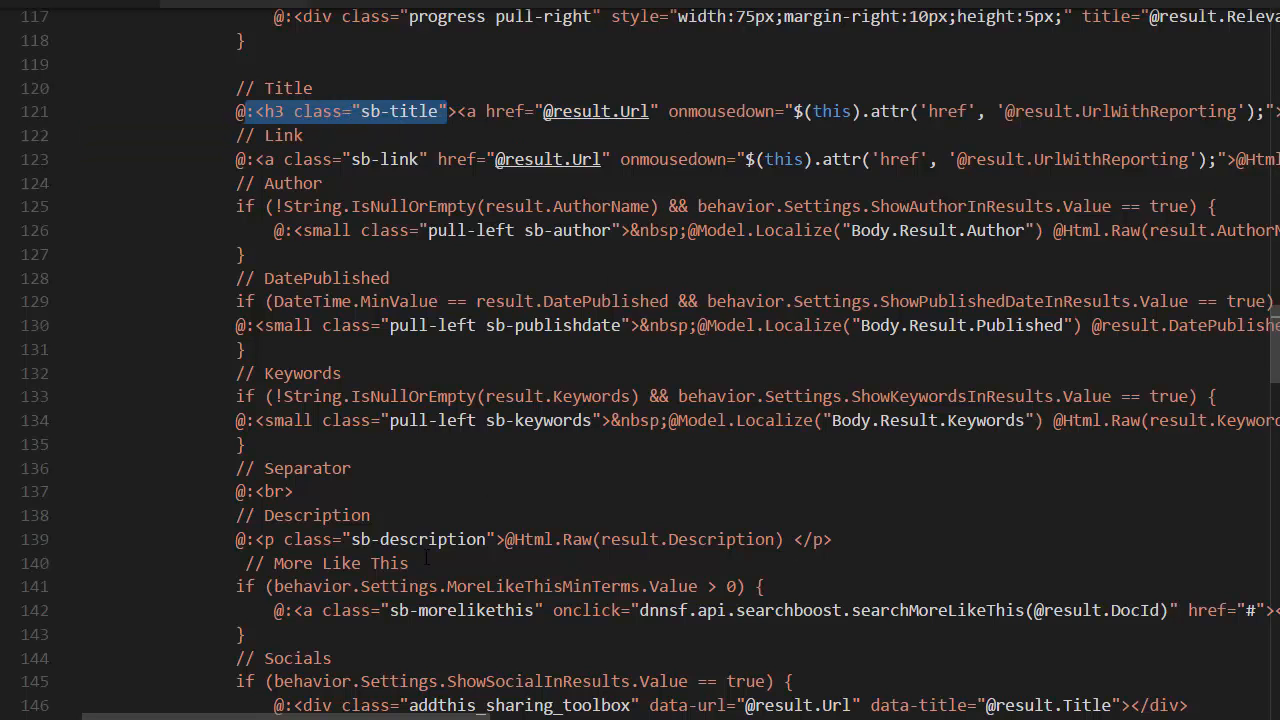
drag(378, 716, 421, 716)
click(327, 112)
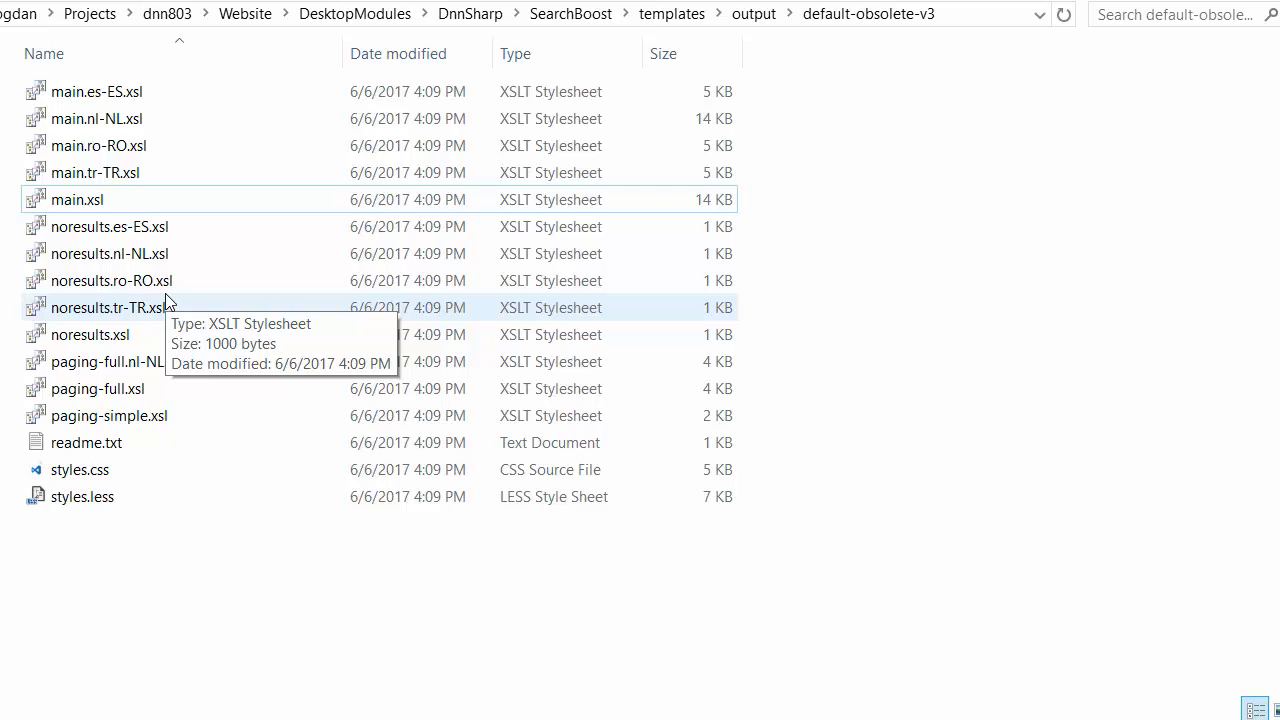
Step: Open main.xsl from the output/default-obsolete-v3 folder in the code editor and read through its XSL markup to the result title
right_click(104, 205)
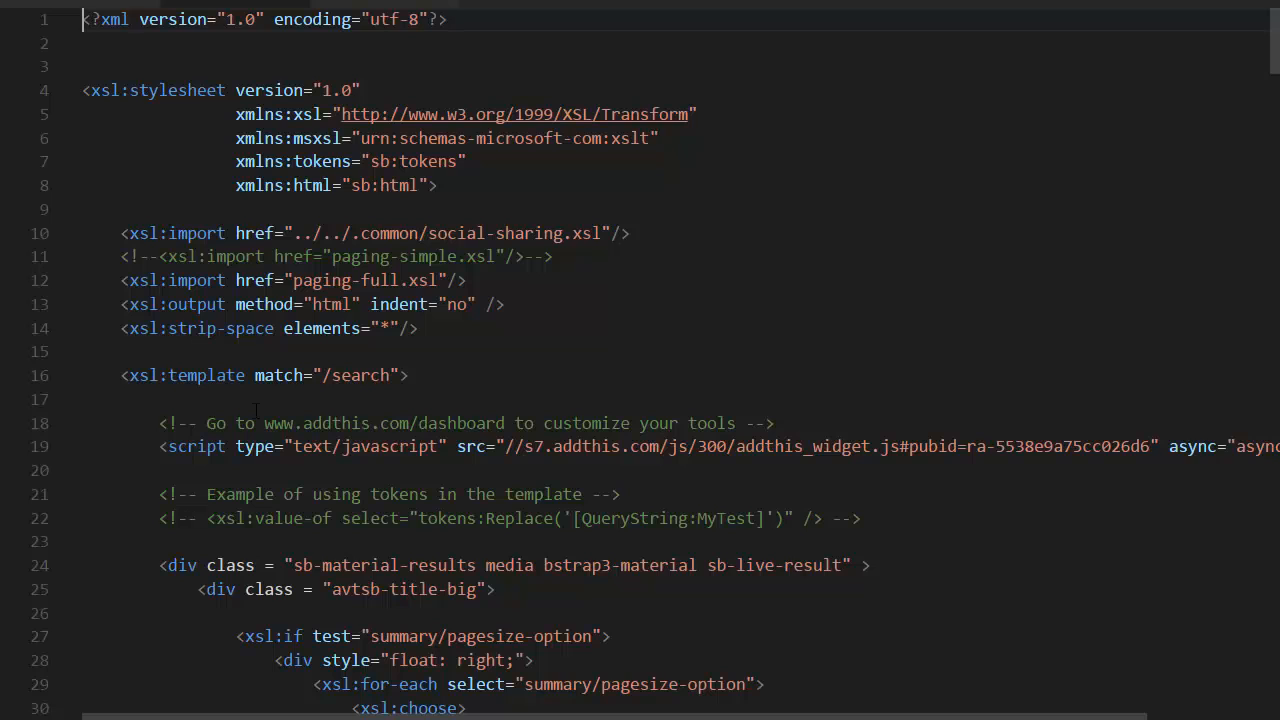
scroll(528, 276, down, 4)
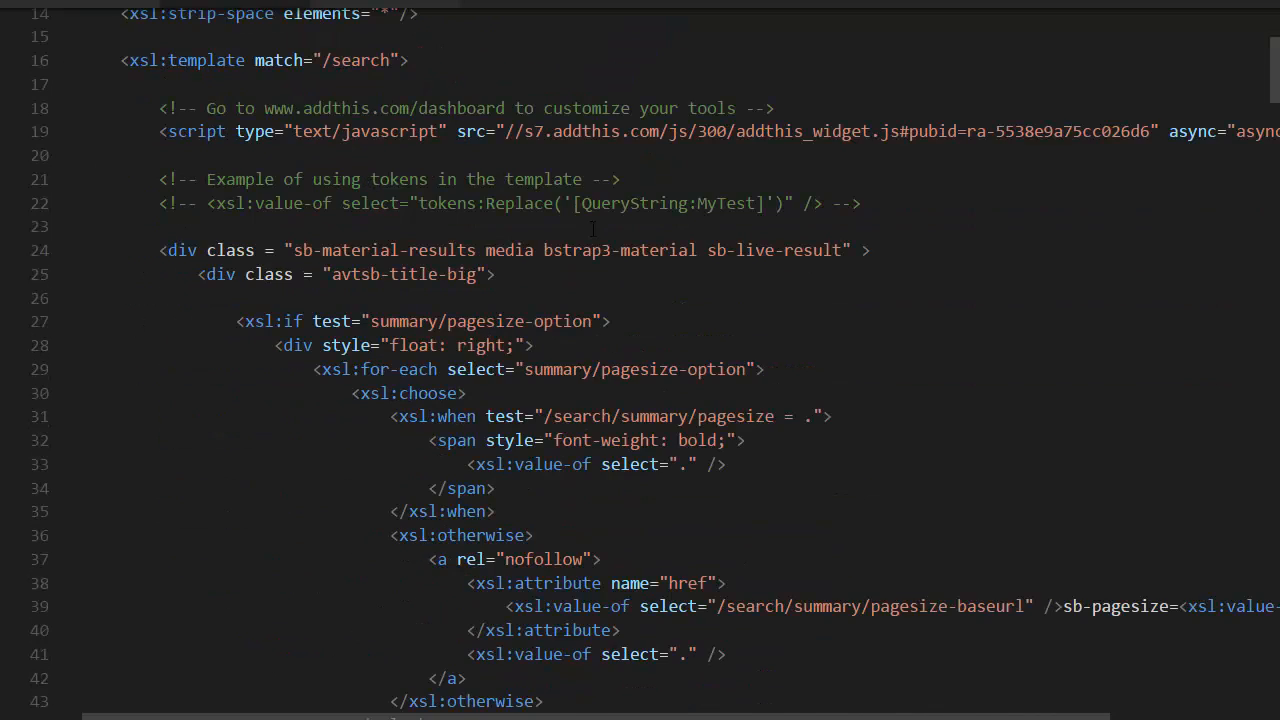
scroll(592, 229, down, 6)
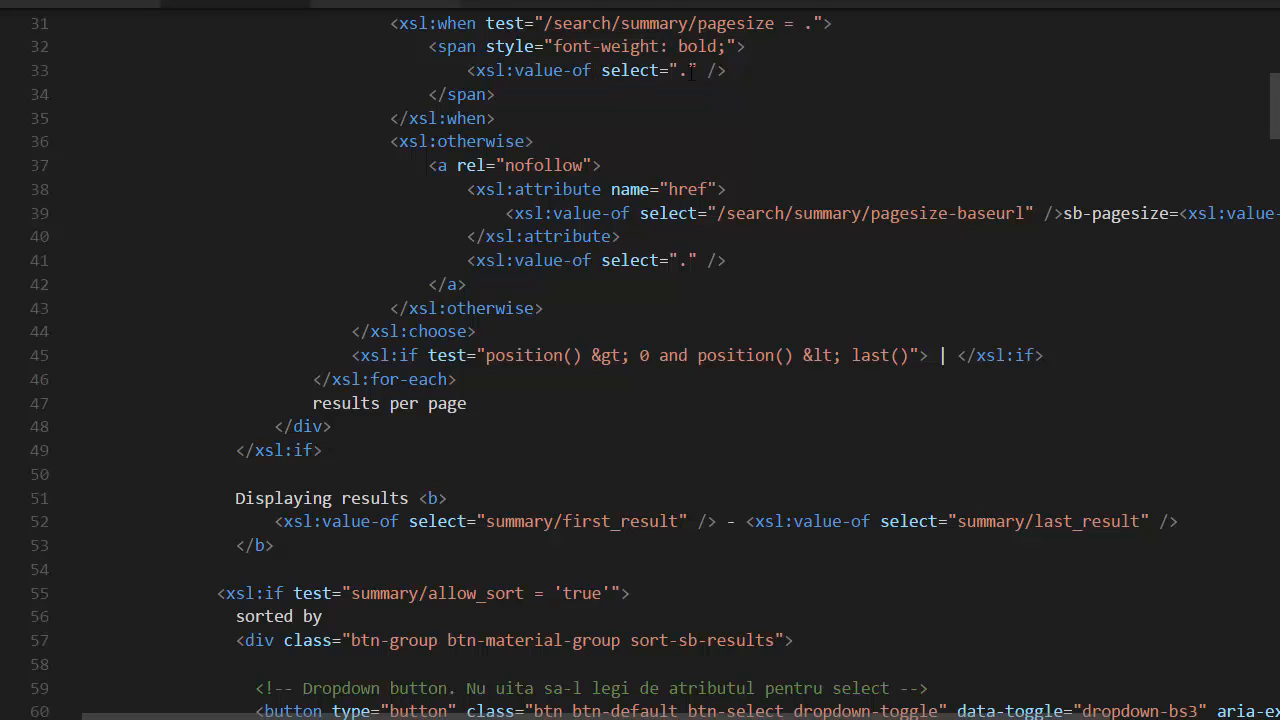
scroll(690, 71, down, 5)
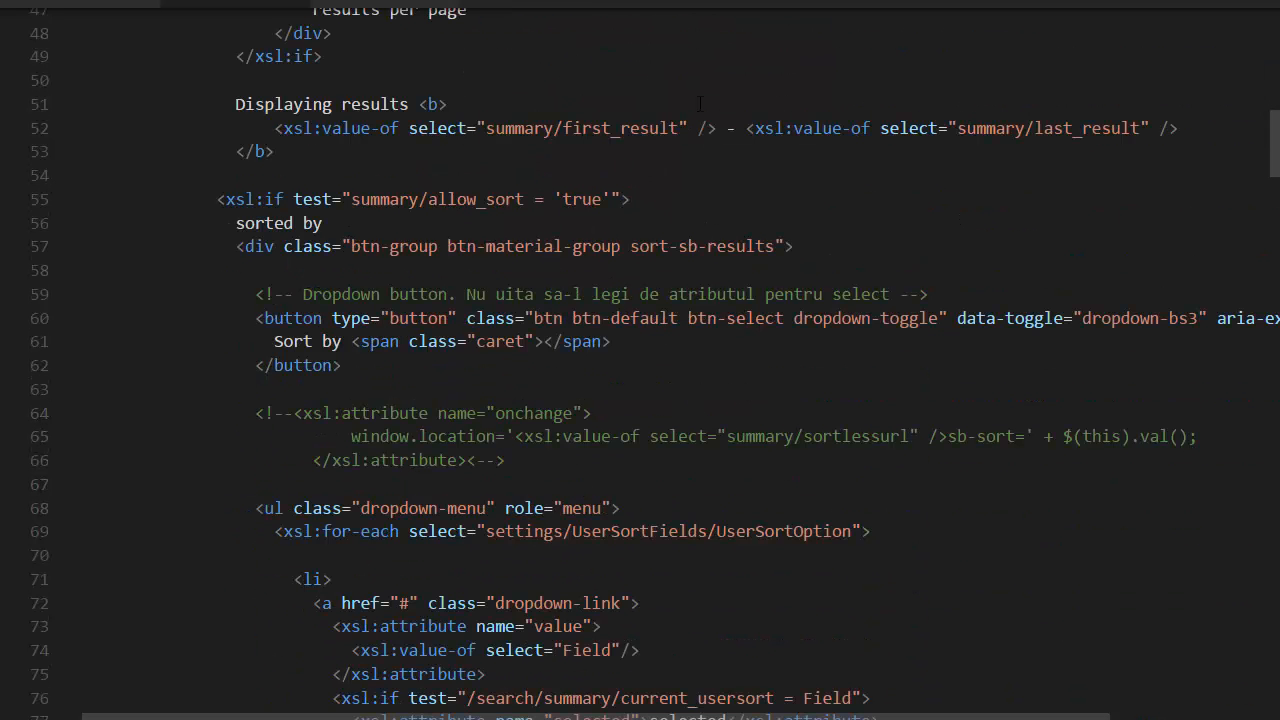
scroll(763, 287, down, 3)
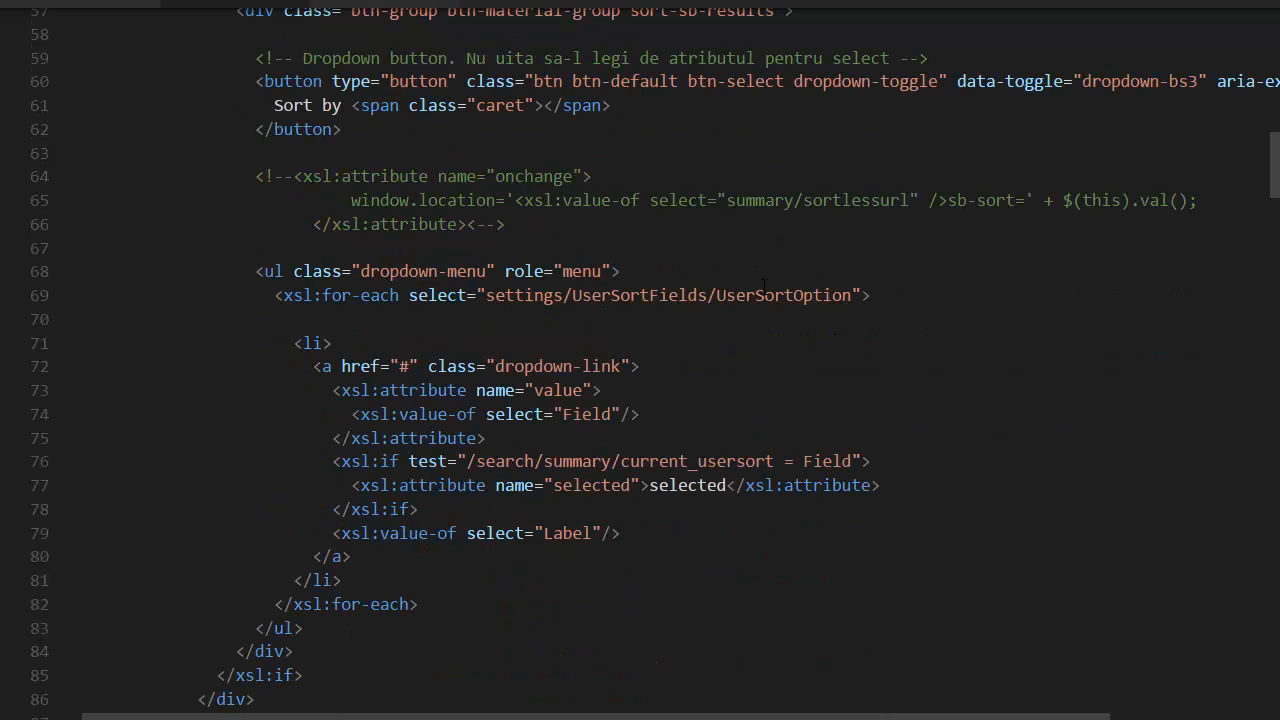
scroll(763, 287, down, 20)
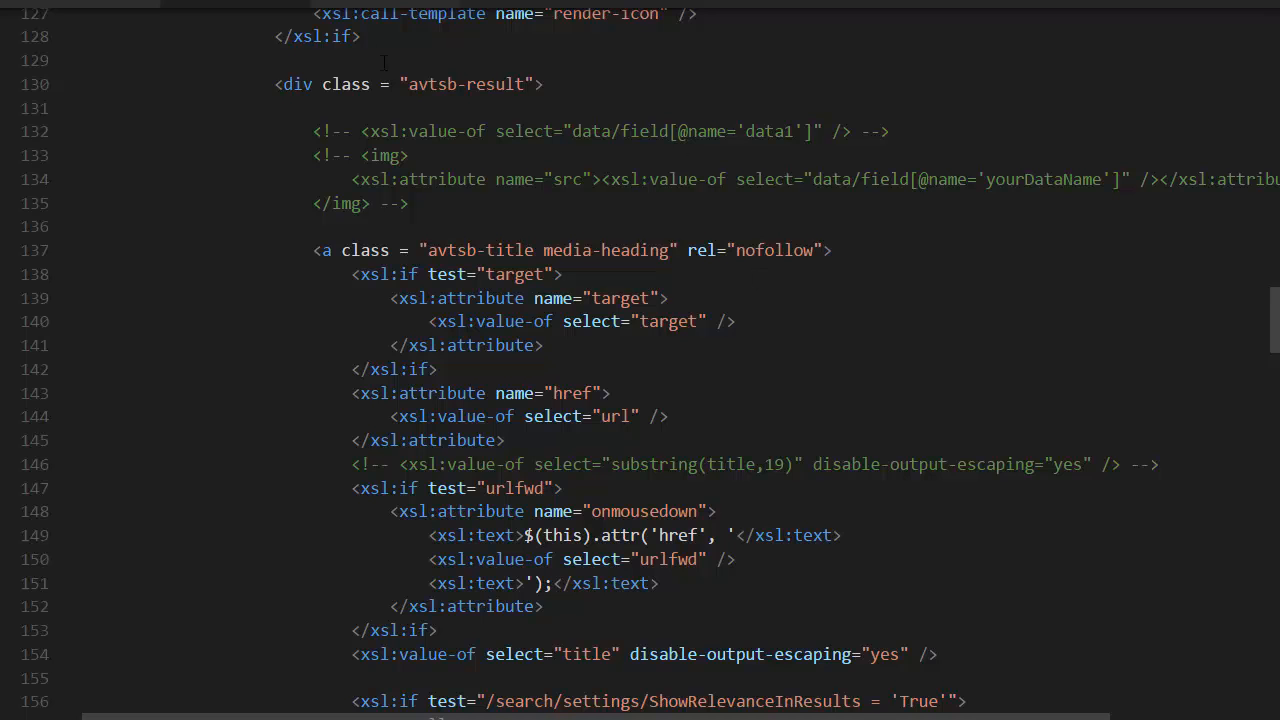
scroll(461, 205, down, 2)
Step: Highlight the whole avtsb-title link block in main.xsl, from its opening a tag to the closing tag
click(354, 93)
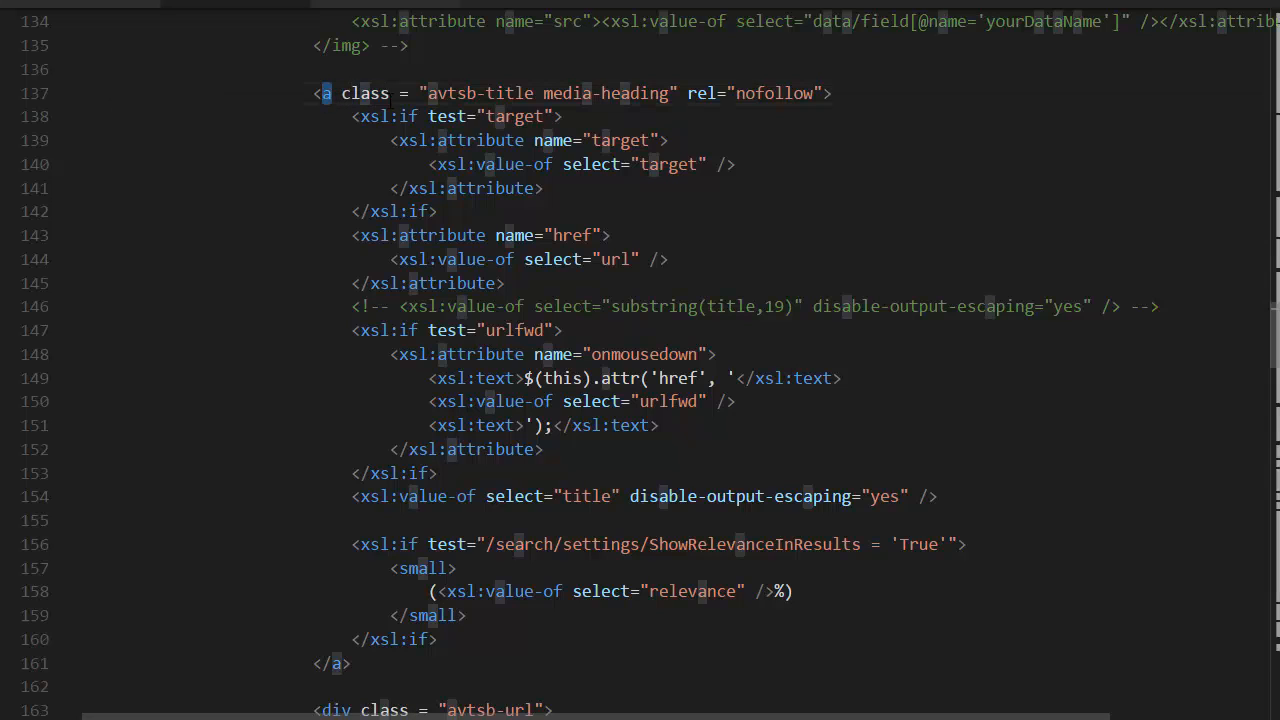
click(595, 189)
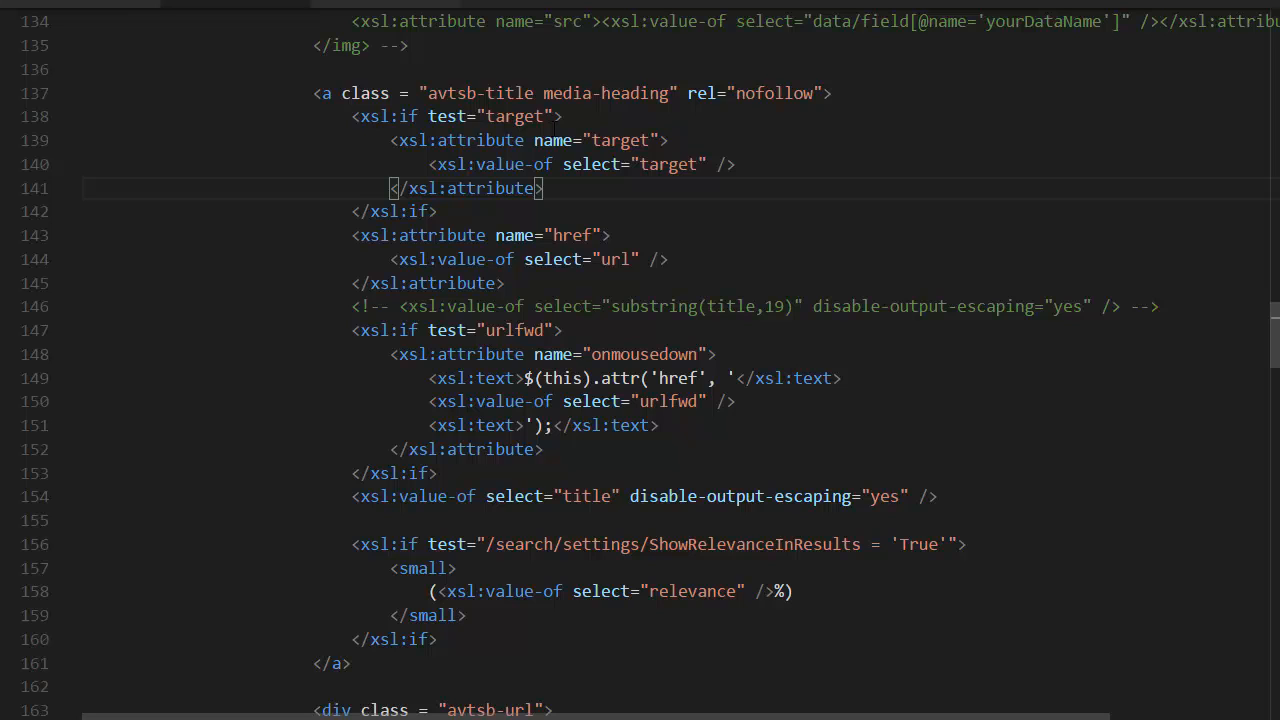
click(313, 93)
drag(313, 93, 990, 505)
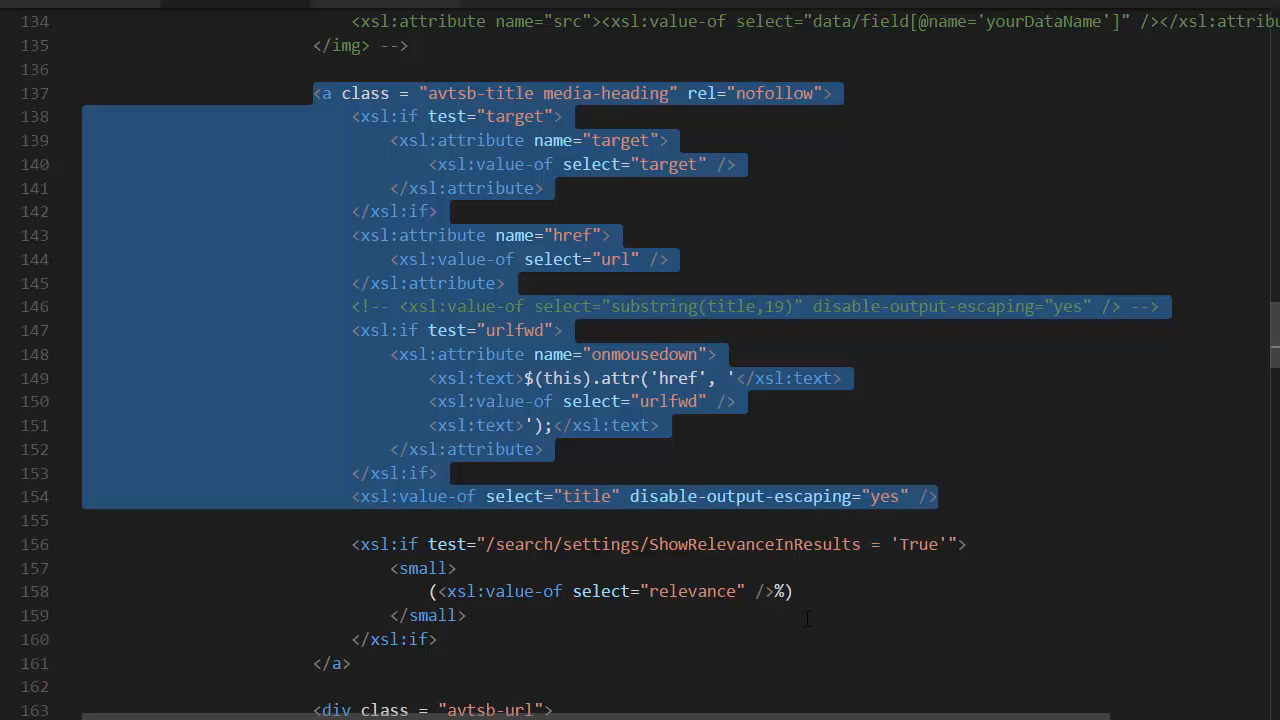
click(355, 257)
drag(313, 95, 434, 238)
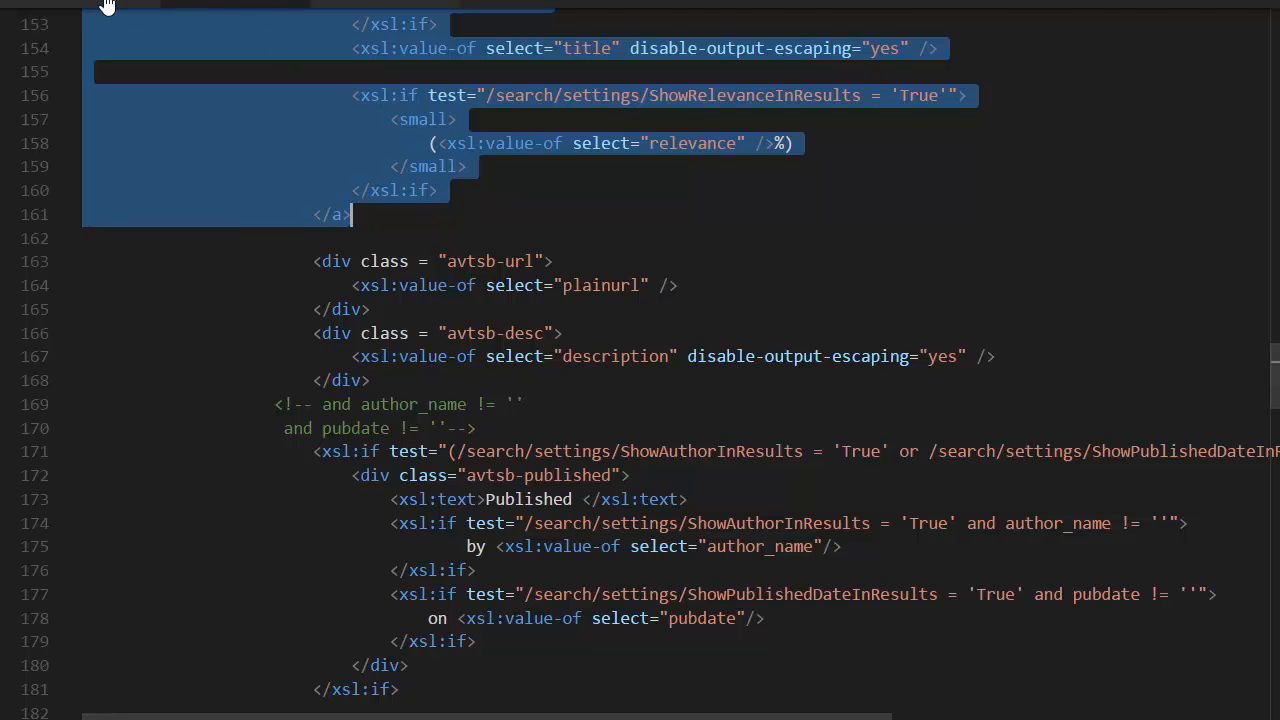
Step: Switch back to template.cshtml and highlight the Title line for comparison with the XSL version
click(95, 3)
scroll(640, 360, up, 1)
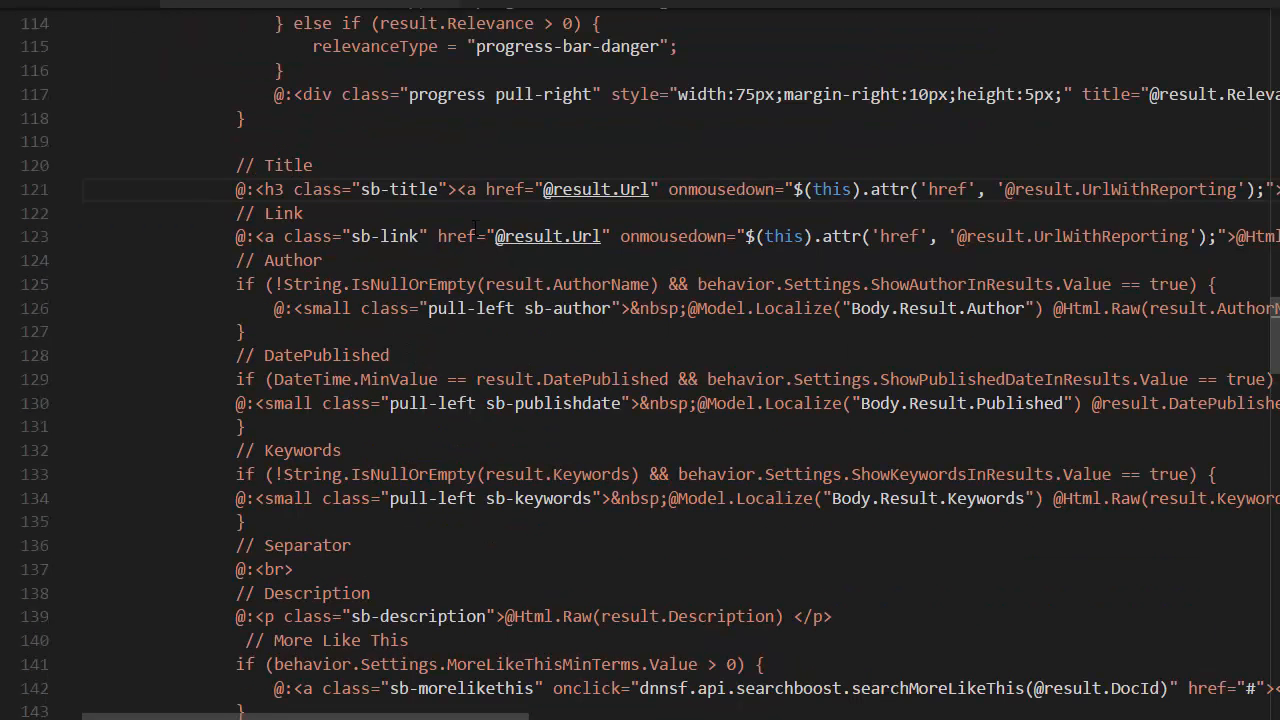
drag(226, 190, 525, 190)
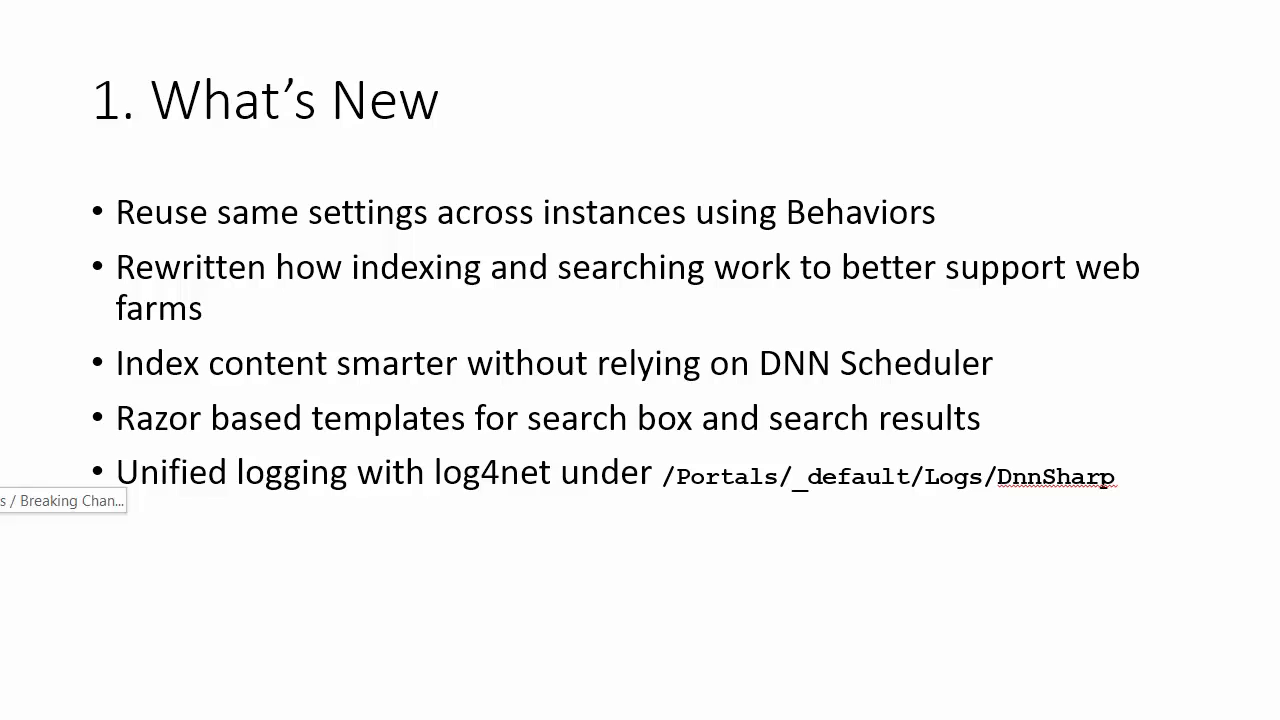
key(Right)
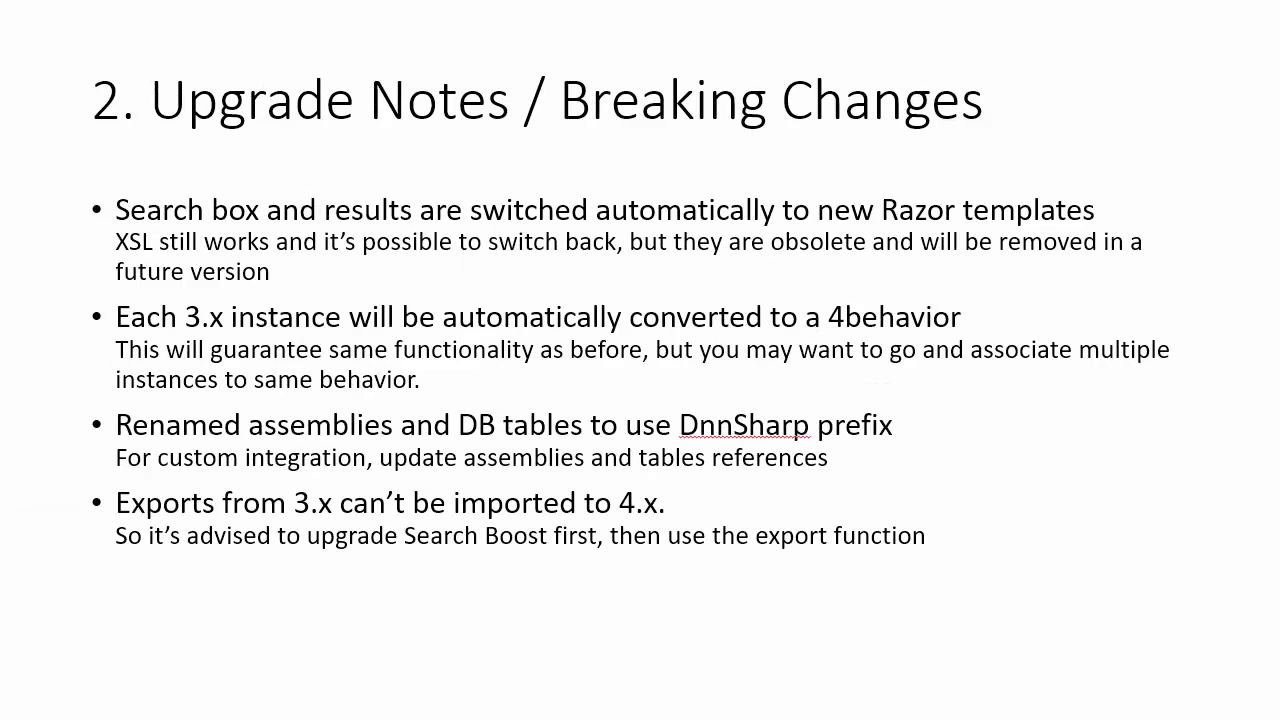